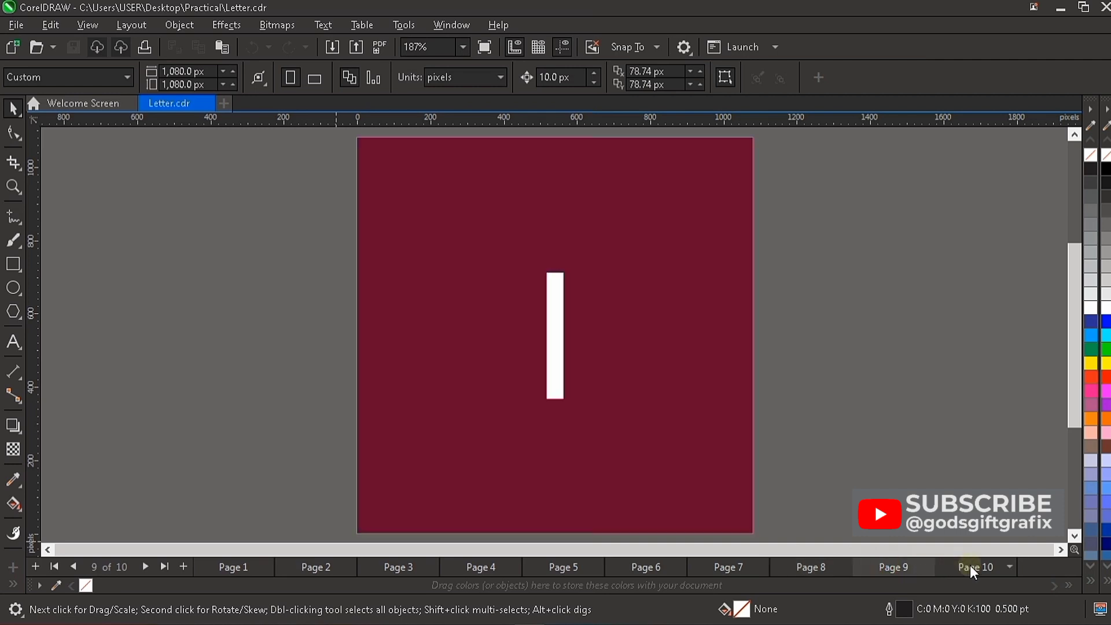
# Look through all ten pages of the Letter.cdr document, from page 1 to page 10
pyautogui.click(969, 568)
pyautogui.click(233, 568)
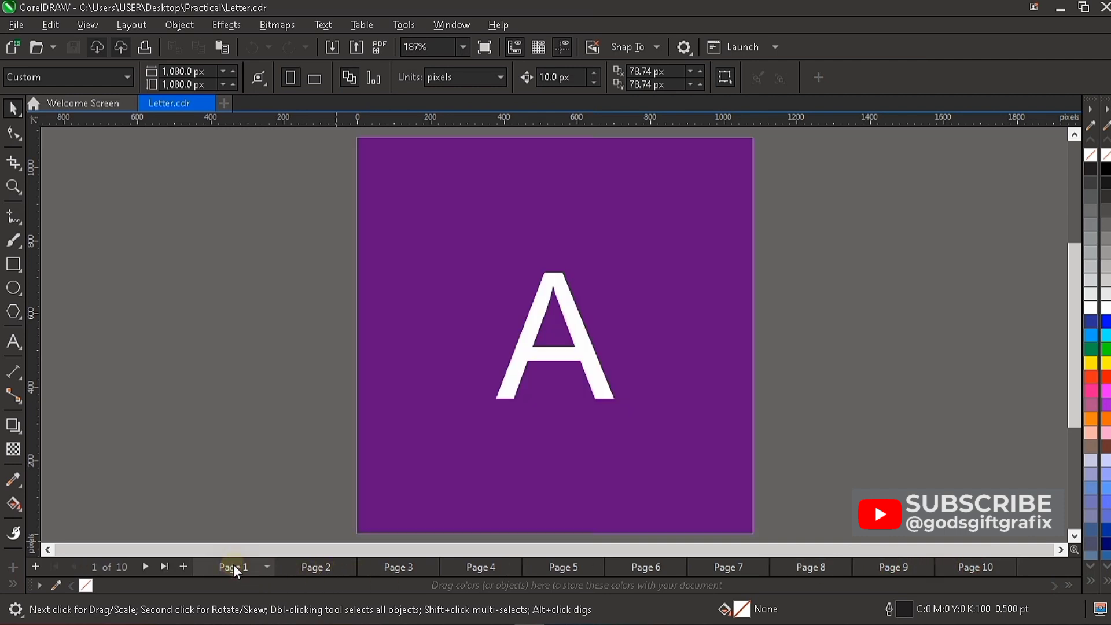
pyautogui.click(328, 569)
pyautogui.click(402, 569)
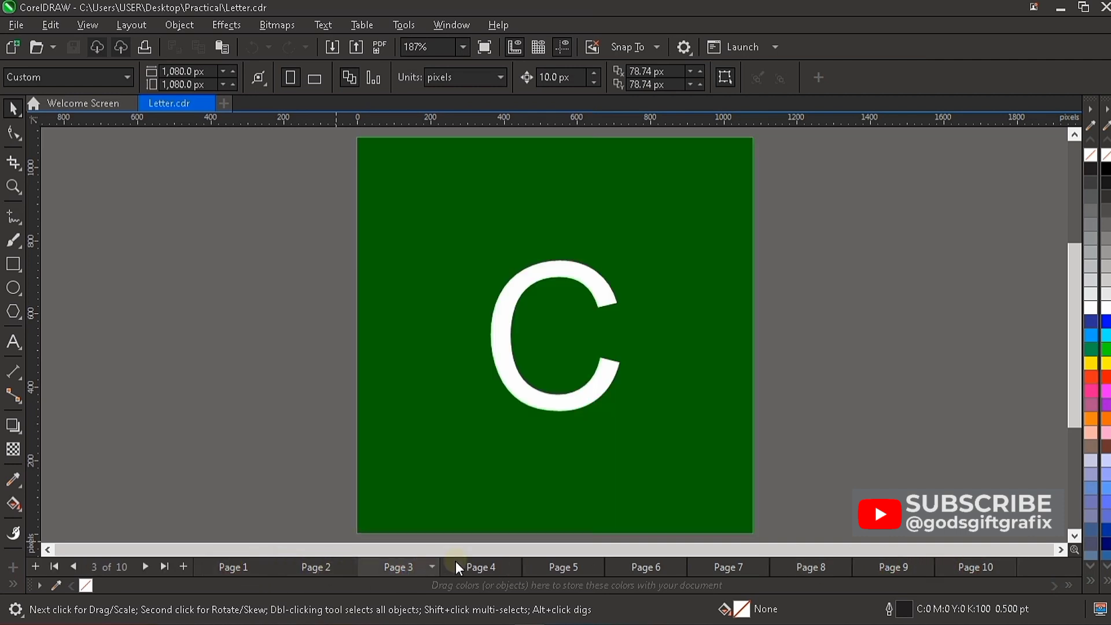
pyautogui.click(493, 570)
pyautogui.click(564, 568)
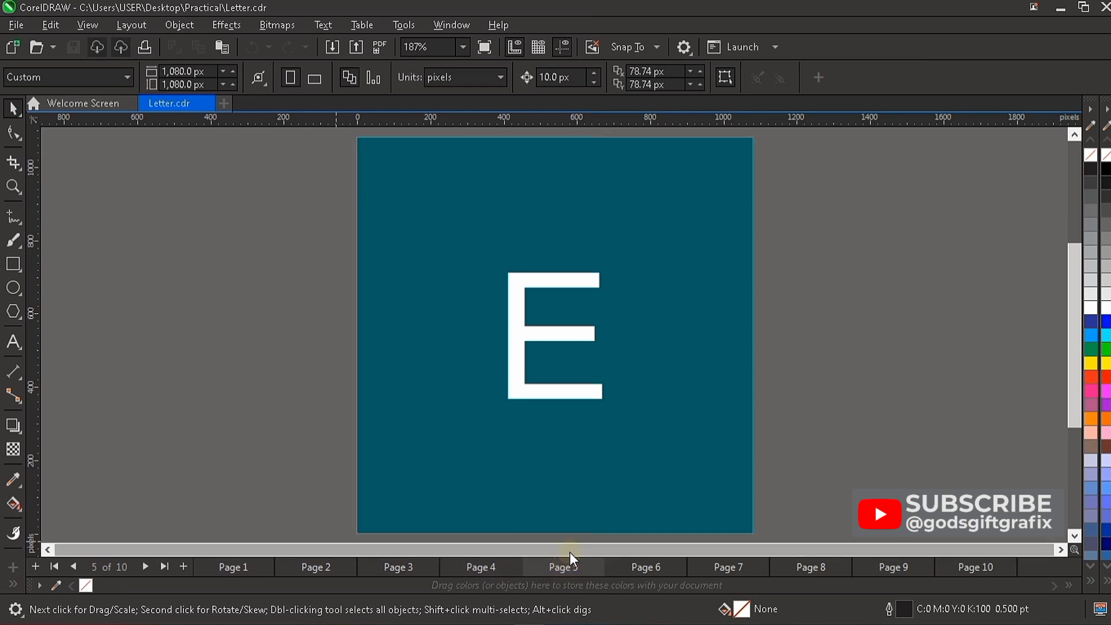
pyautogui.click(655, 566)
pyautogui.click(746, 567)
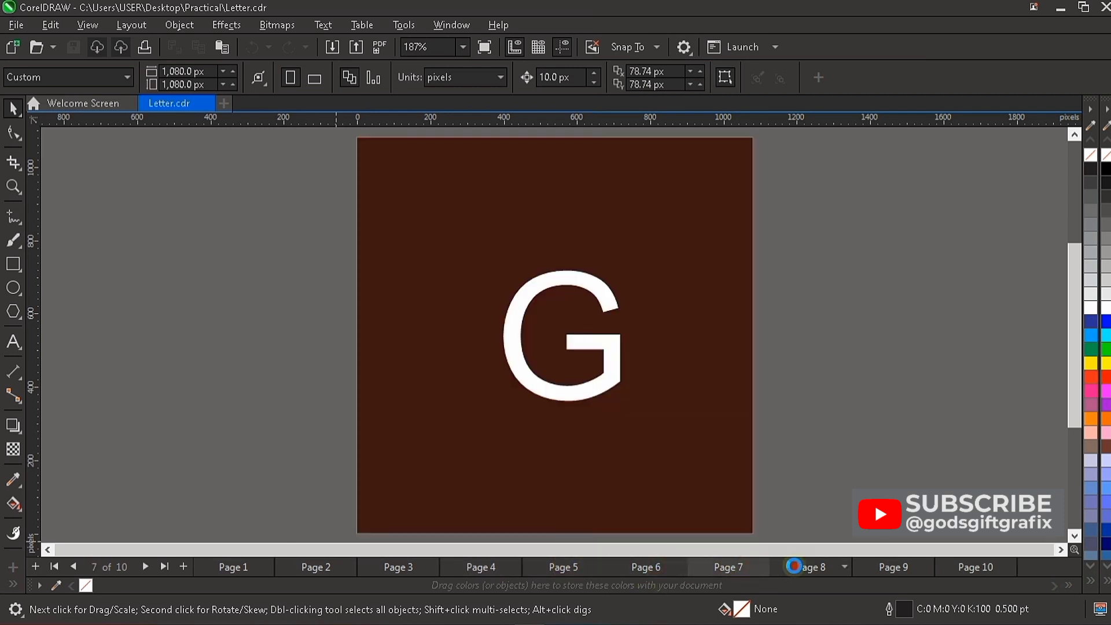
pyautogui.click(811, 566)
pyautogui.click(907, 570)
pyautogui.click(973, 568)
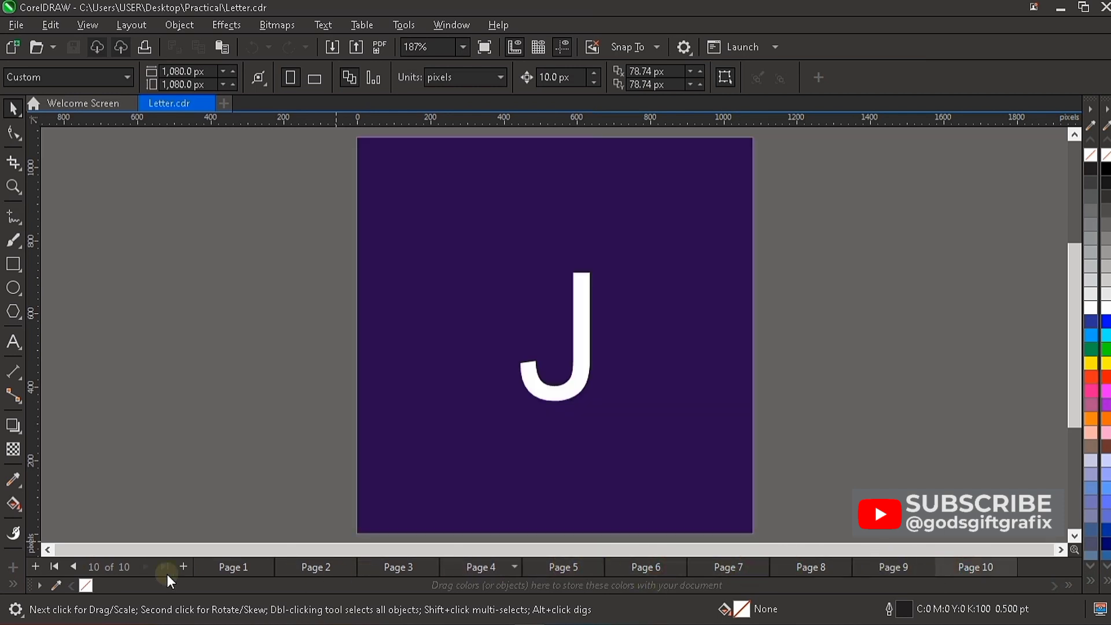
# Return to page 1 and review the document's lettered pages once more through page 10
pyautogui.click(262, 565)
pyautogui.click(518, 418)
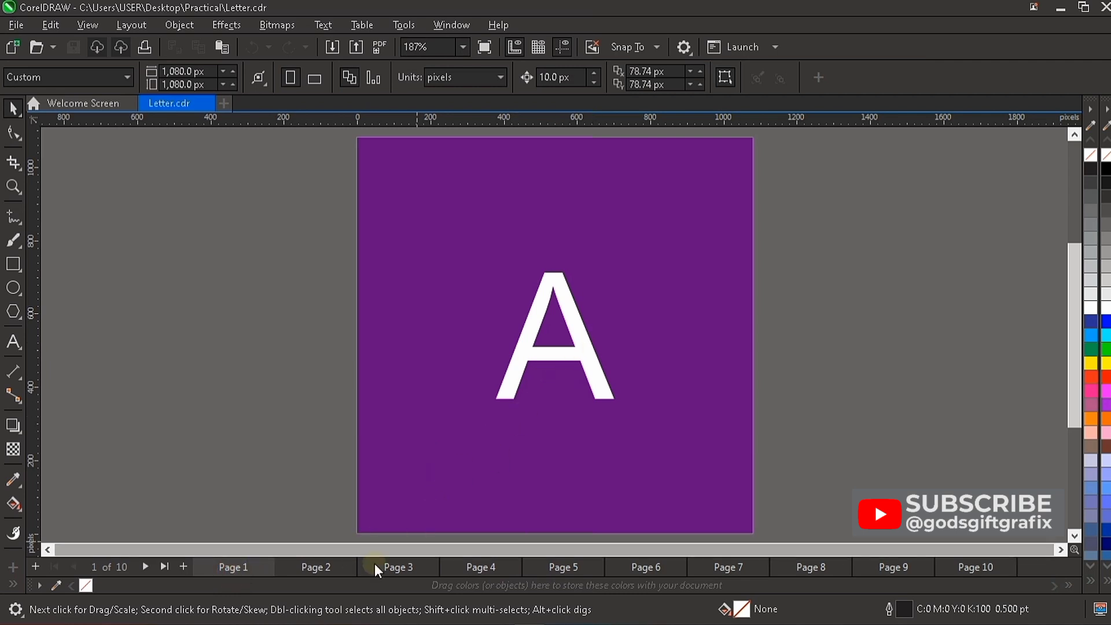
pyautogui.click(319, 567)
pyautogui.click(392, 570)
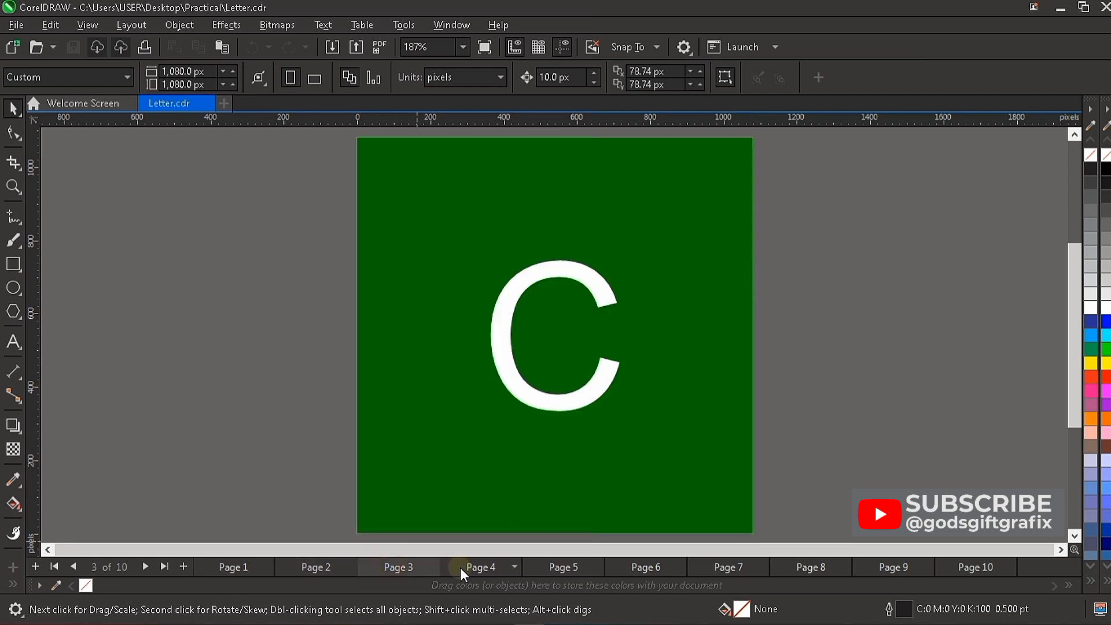
pyautogui.click(517, 566)
pyautogui.click(550, 563)
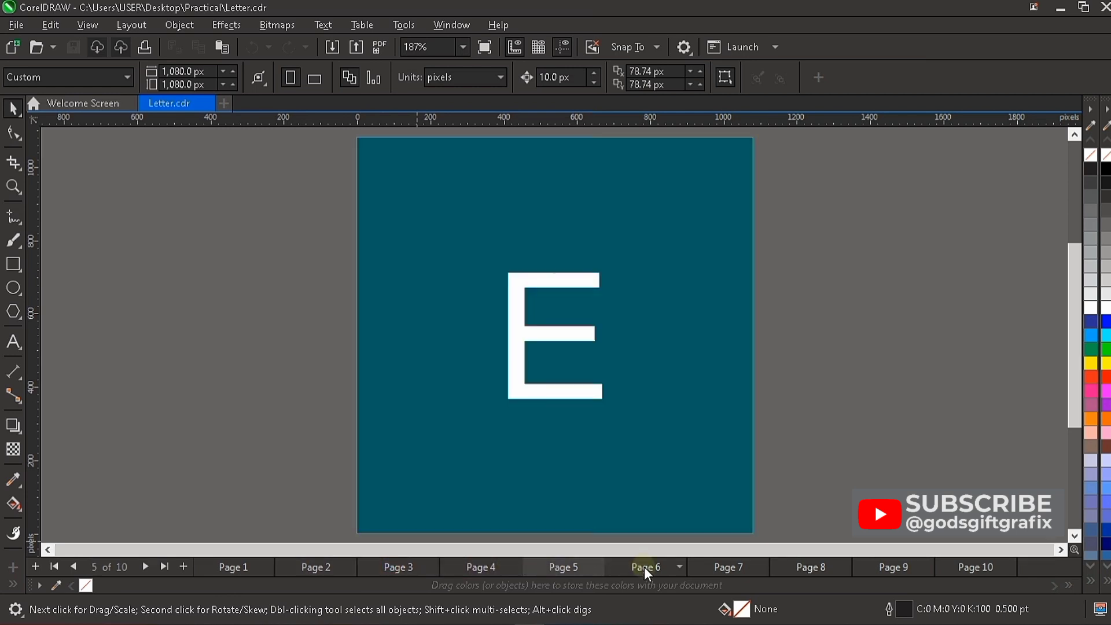
pyautogui.click(646, 567)
pyautogui.click(726, 570)
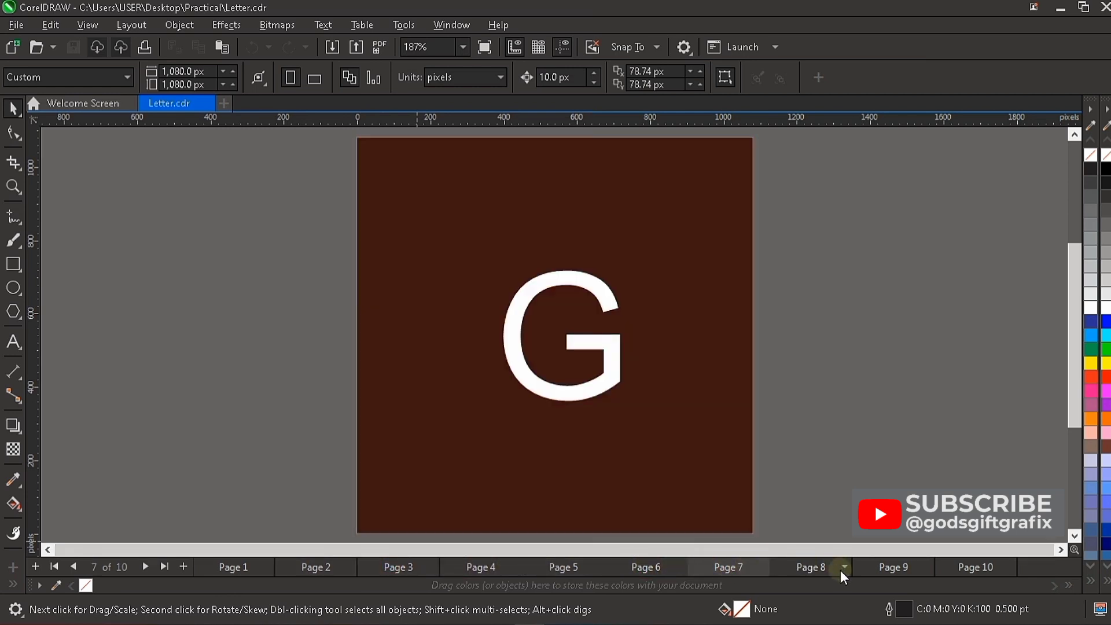
pyautogui.click(901, 567)
pyautogui.click(974, 567)
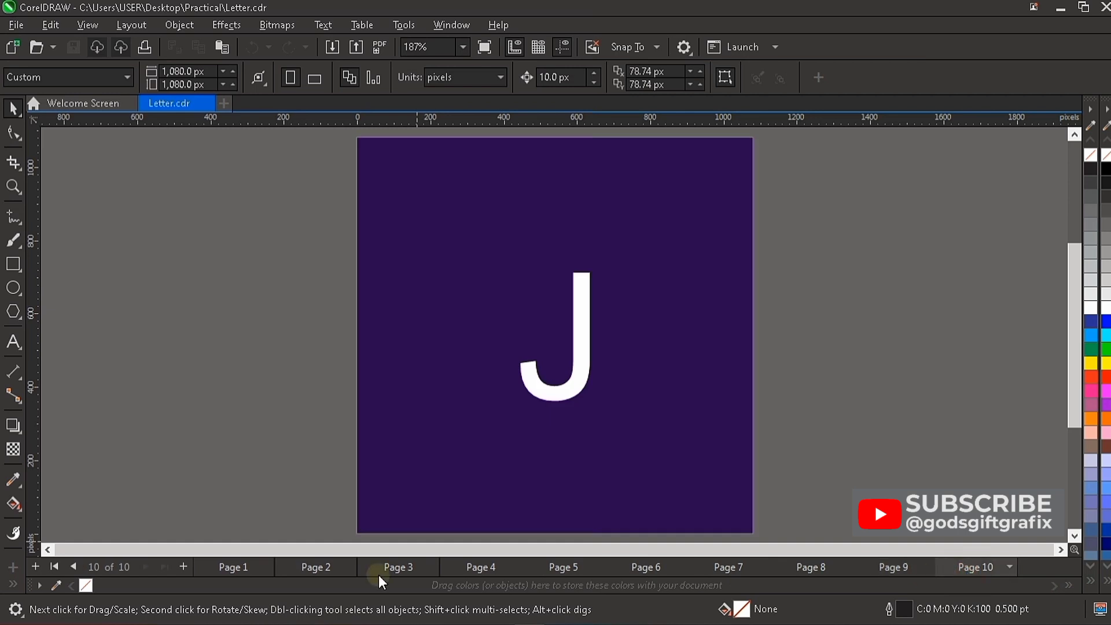
pyautogui.click(226, 567)
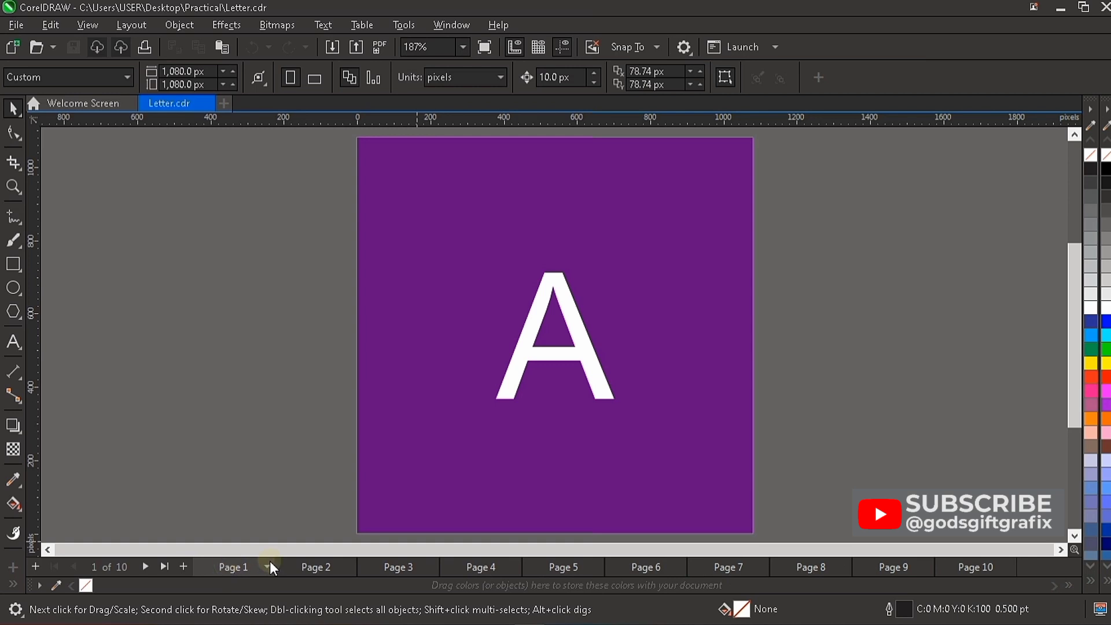
pyautogui.click(315, 568)
pyautogui.click(235, 569)
pyautogui.click(319, 568)
pyautogui.click(395, 567)
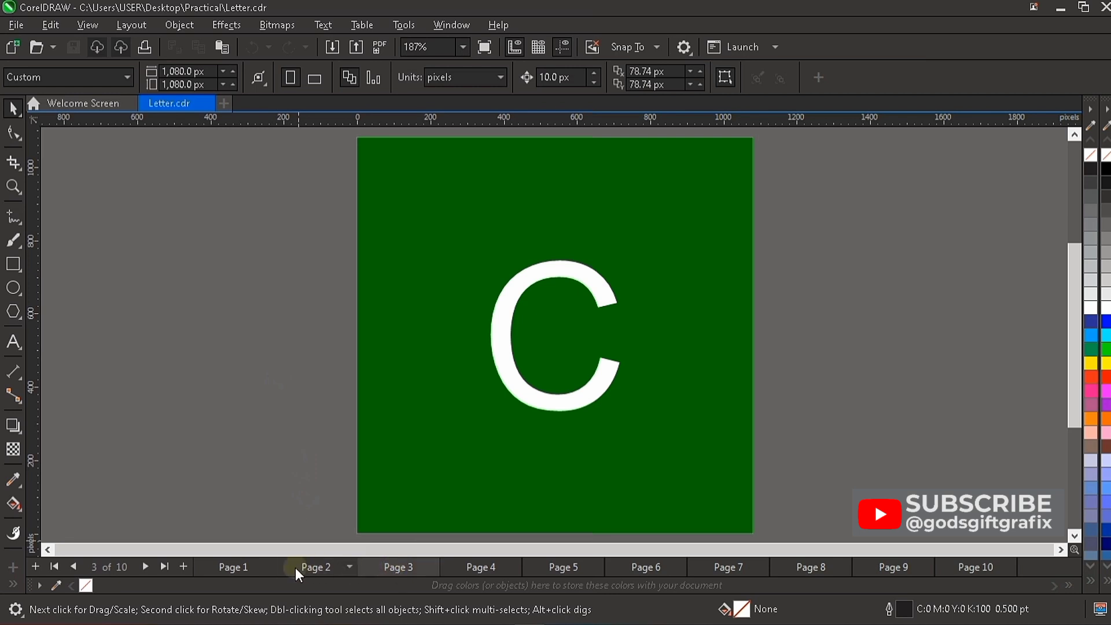
pyautogui.click(243, 570)
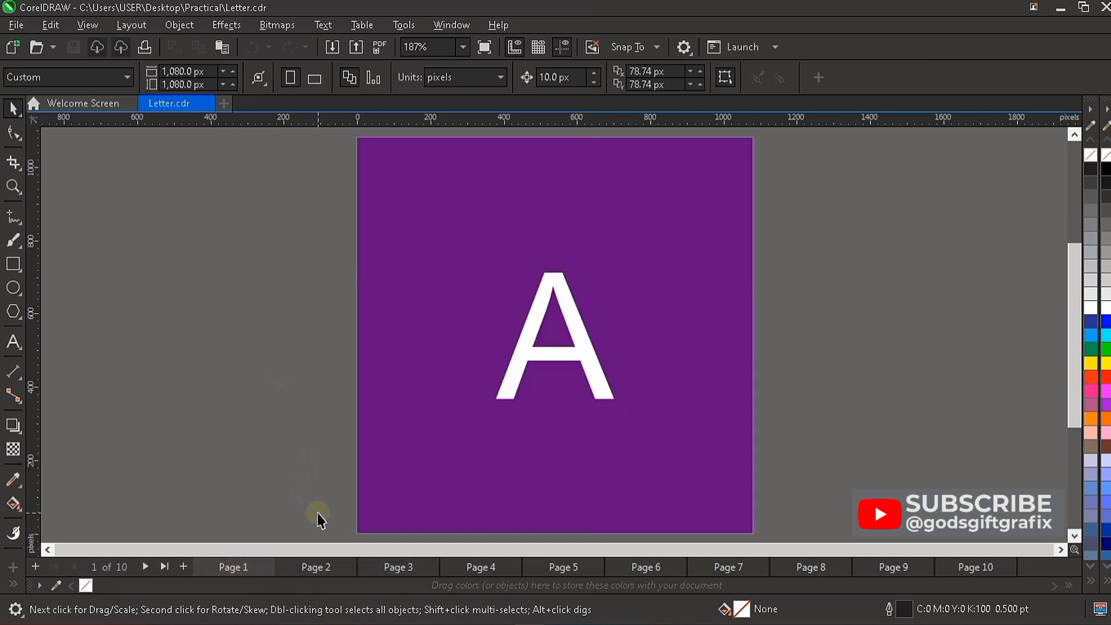
pyautogui.click(329, 566)
pyautogui.click(391, 568)
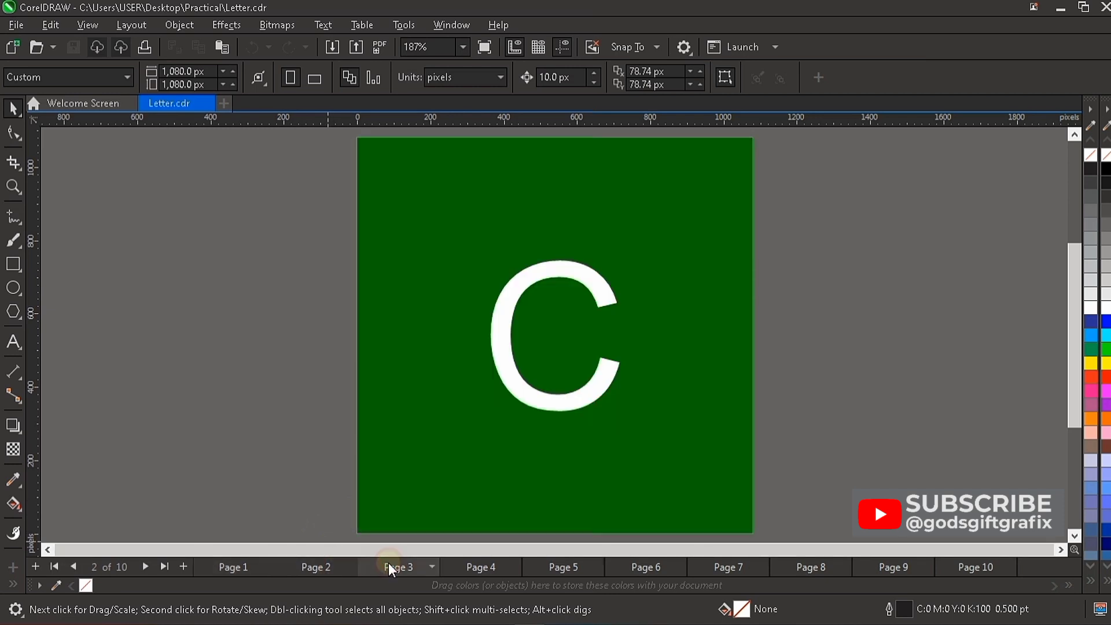
pyautogui.click(244, 567)
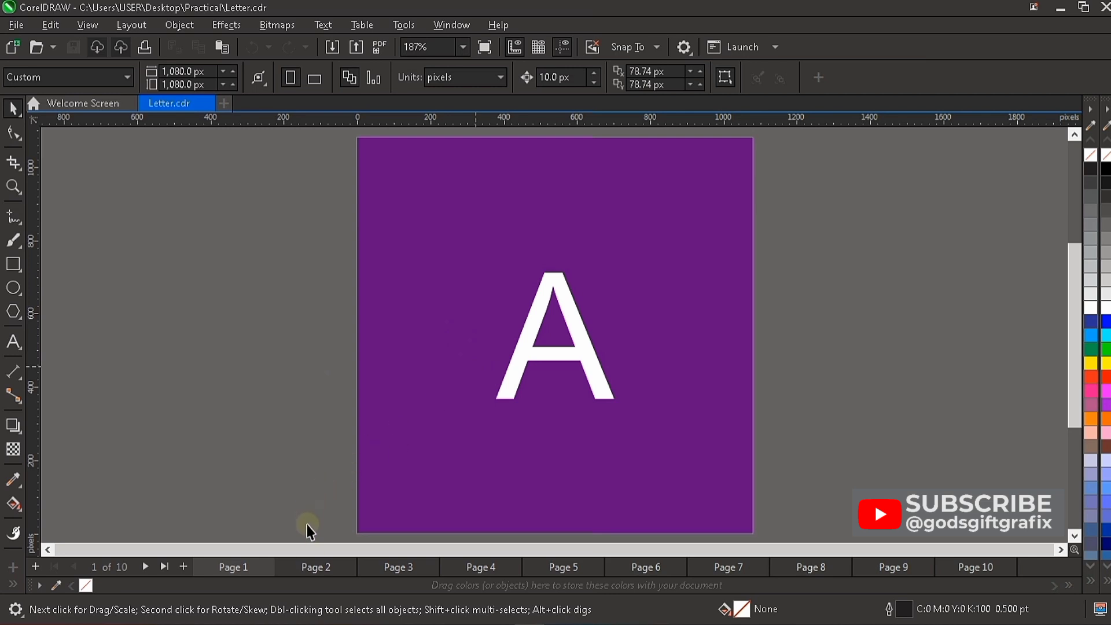
pyautogui.click(335, 568)
pyautogui.click(394, 568)
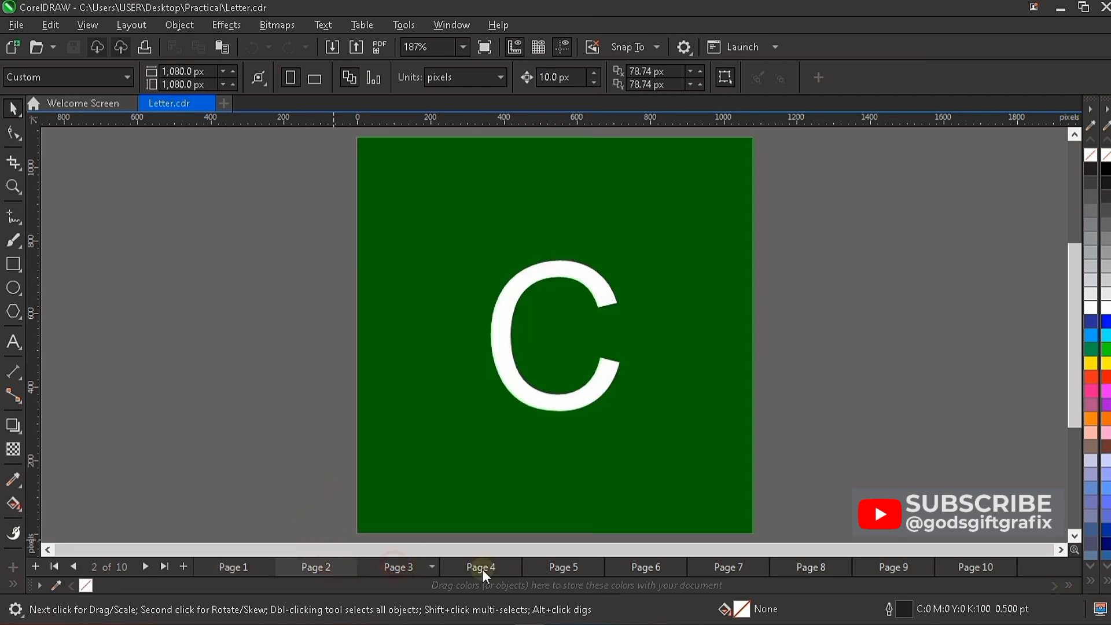
pyautogui.click(481, 568)
pyautogui.click(578, 574)
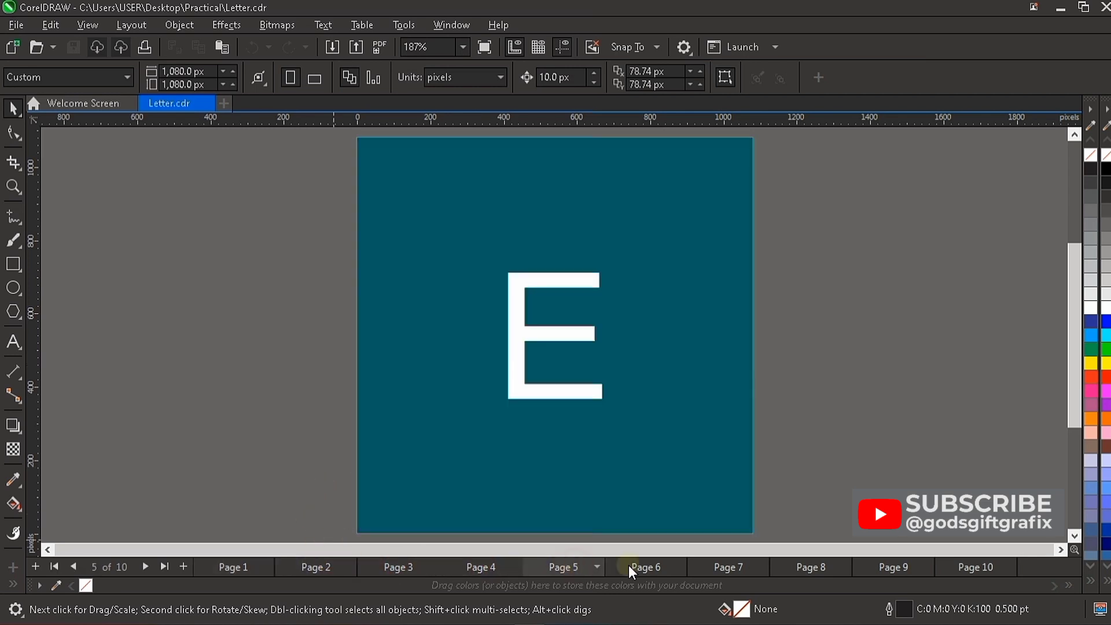
pyautogui.click(657, 572)
pyautogui.click(228, 568)
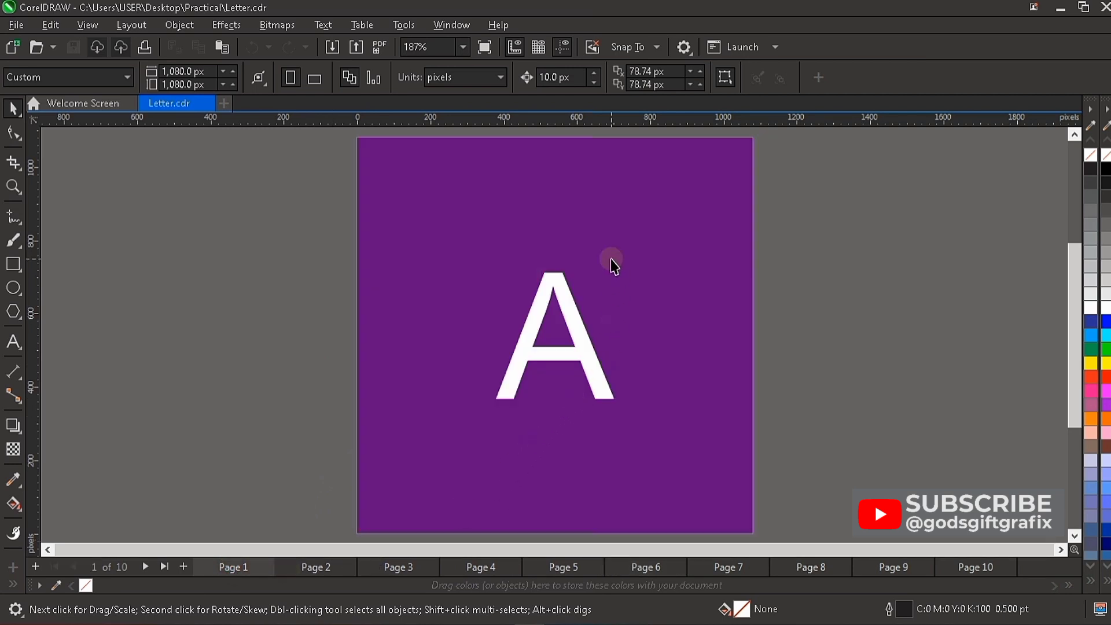
pyautogui.click(320, 573)
pyautogui.click(228, 568)
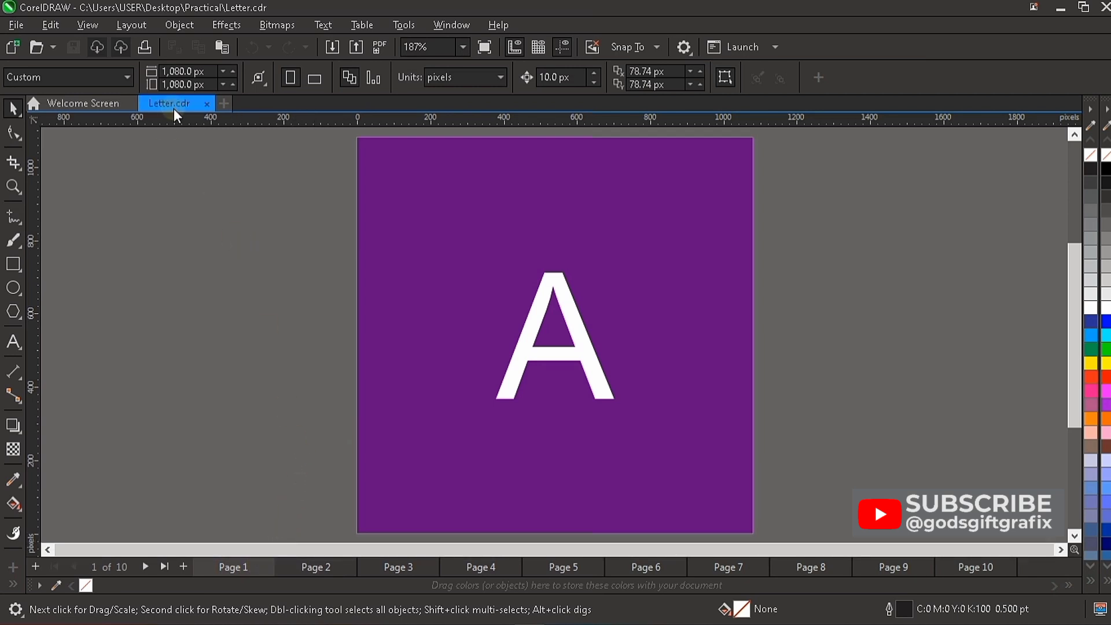
pyautogui.click(308, 337)
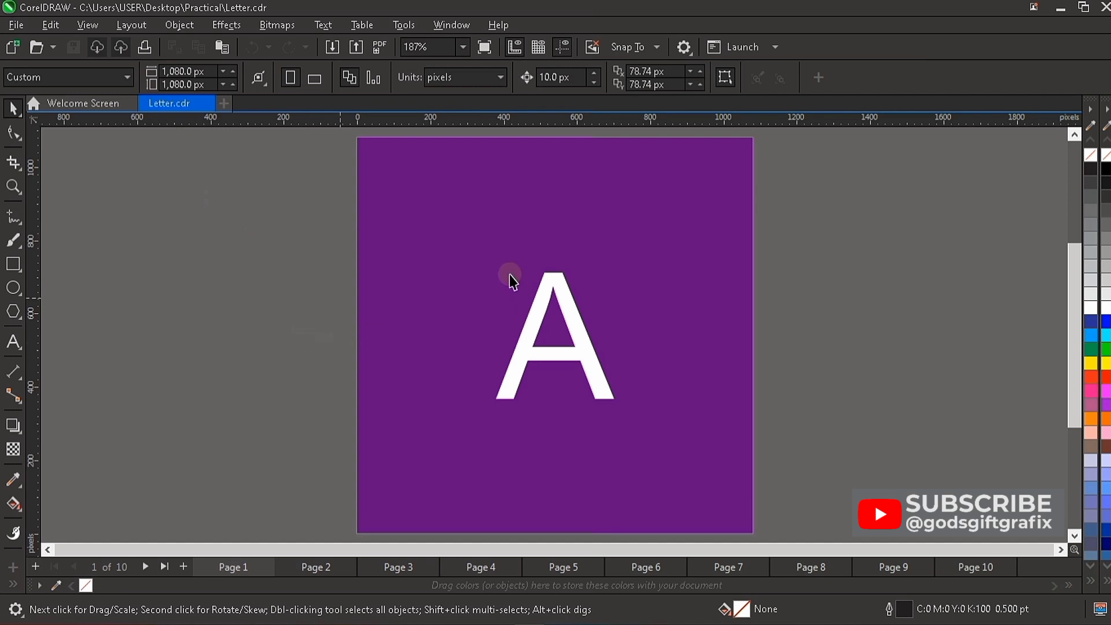
pyautogui.click(323, 566)
pyautogui.click(240, 566)
pyautogui.click(405, 25)
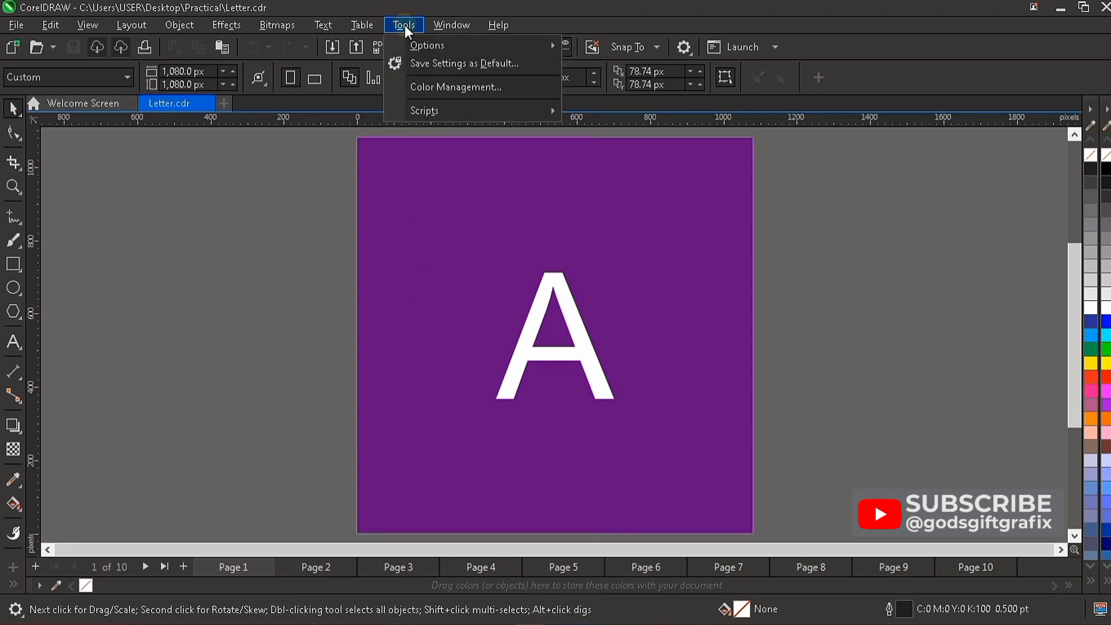
pyautogui.click(434, 111)
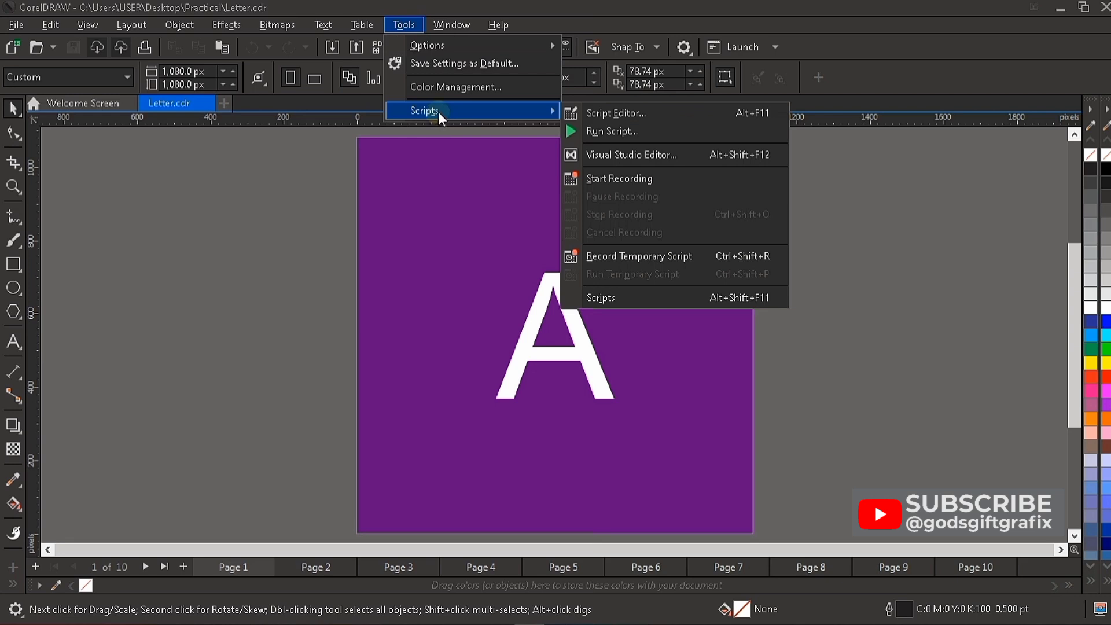
pyautogui.click(631, 131)
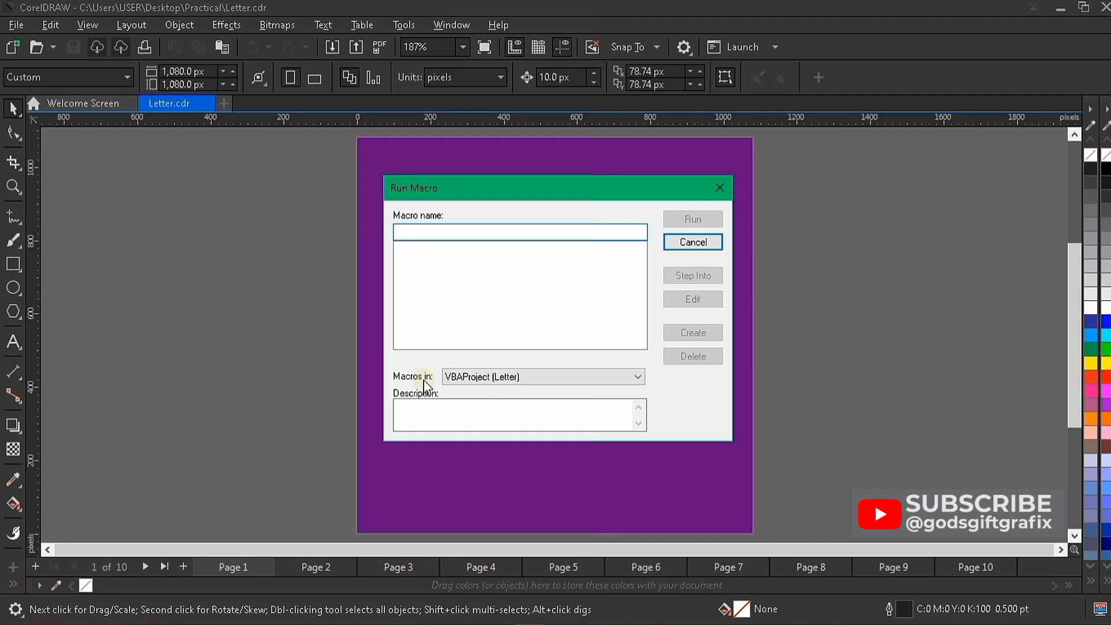
pyautogui.click(621, 376)
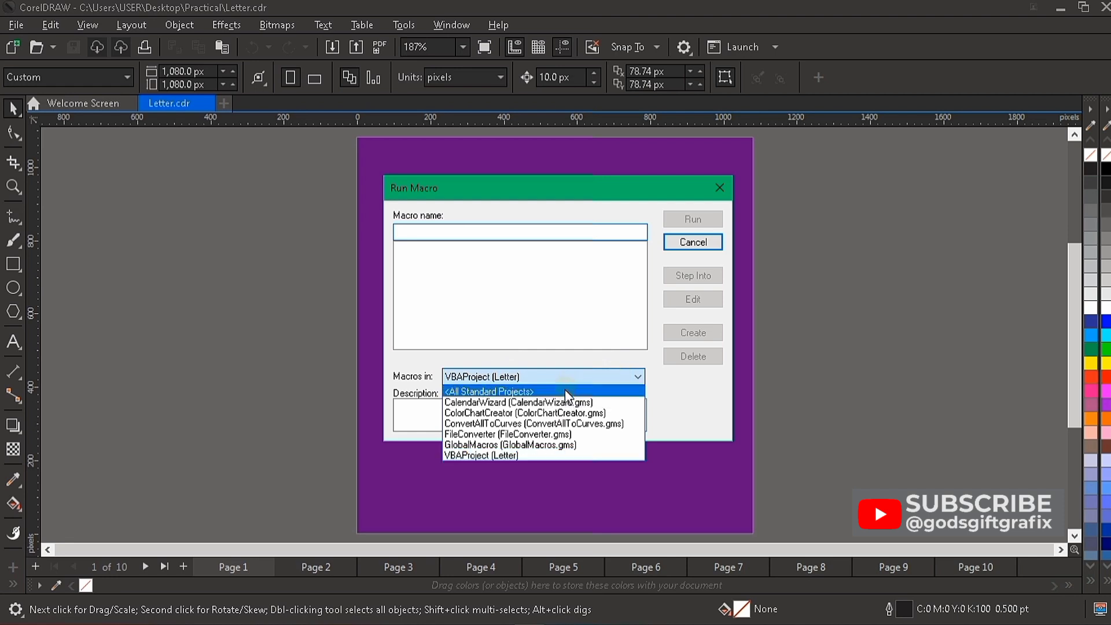
pyautogui.click(515, 434)
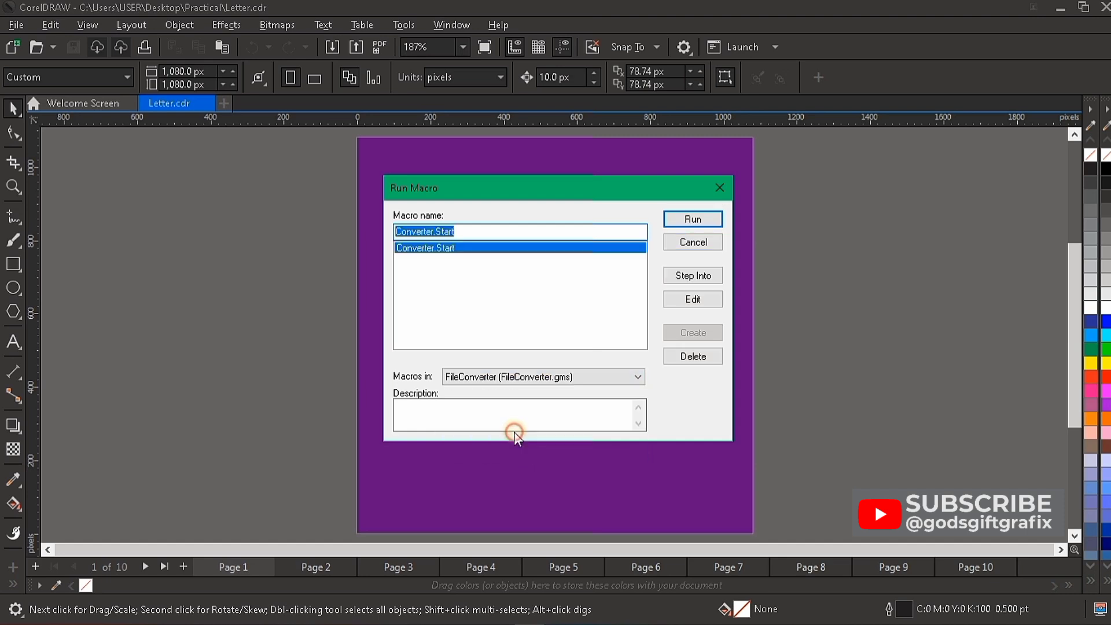
pyautogui.click(672, 220)
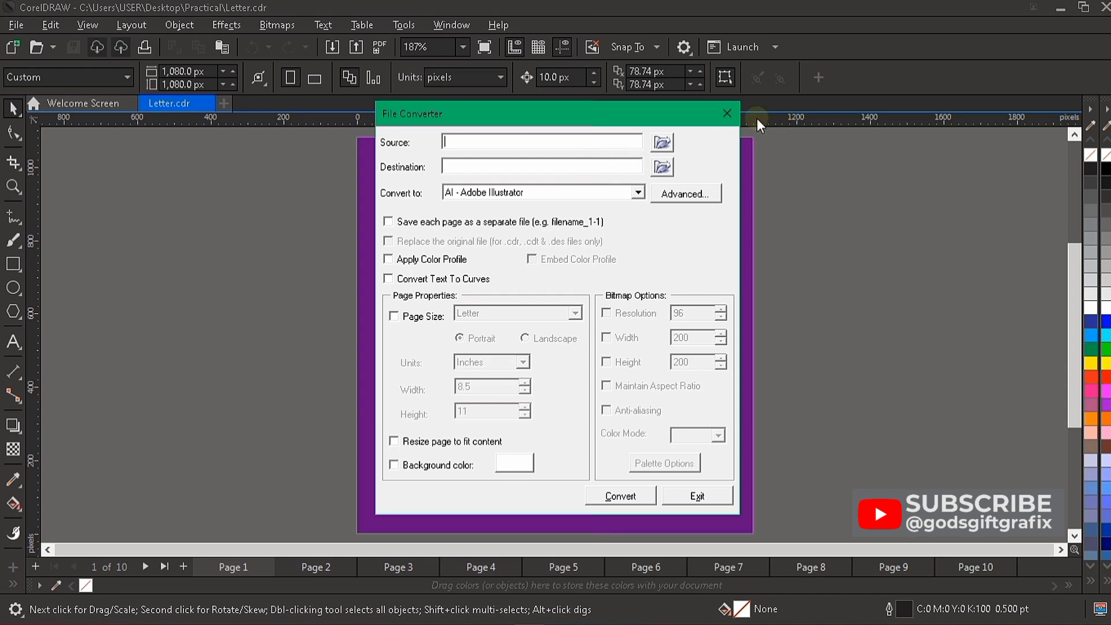
pyautogui.click(733, 111)
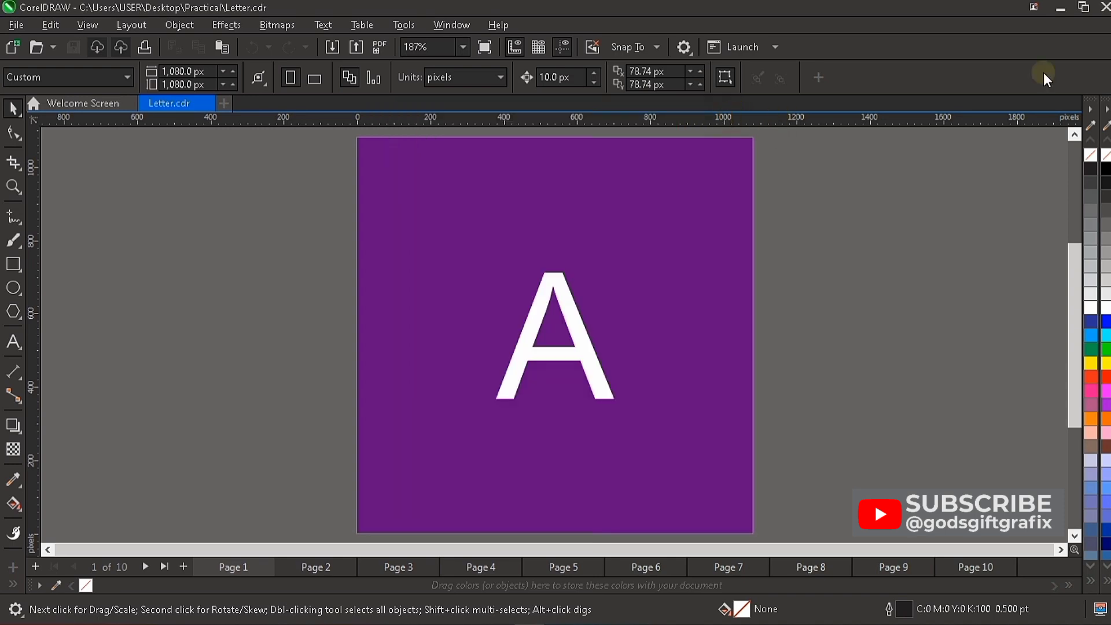
# Create a new folder named Exported on the Windows desktop
pyautogui.click(1062, 8)
pyautogui.rightClick(449, 242)
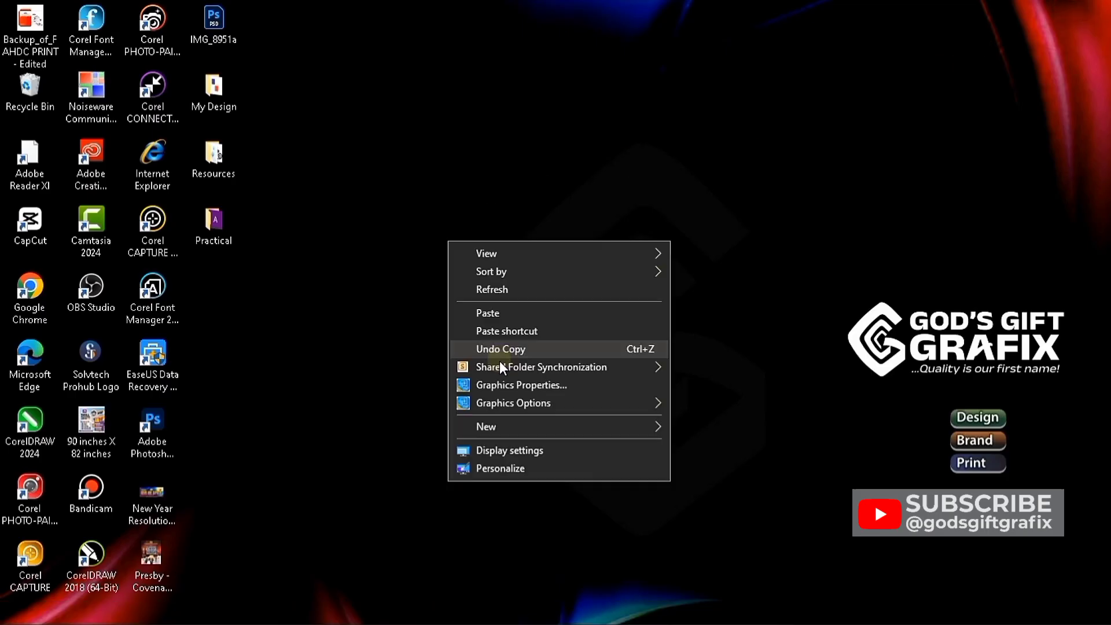
pyautogui.moveTo(502, 427)
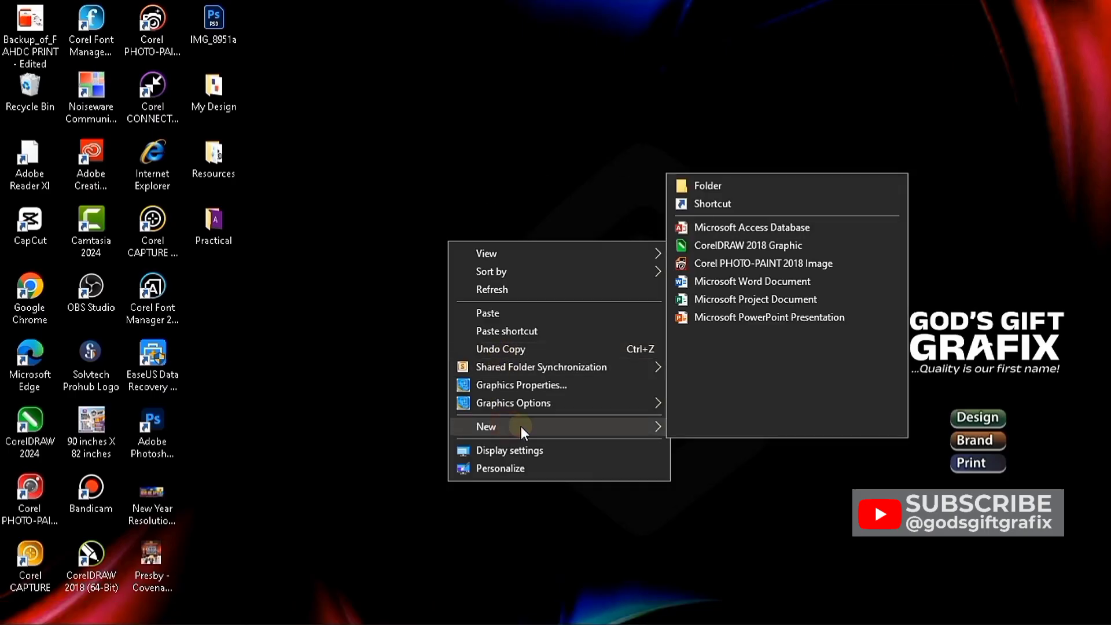
pyautogui.click(709, 185)
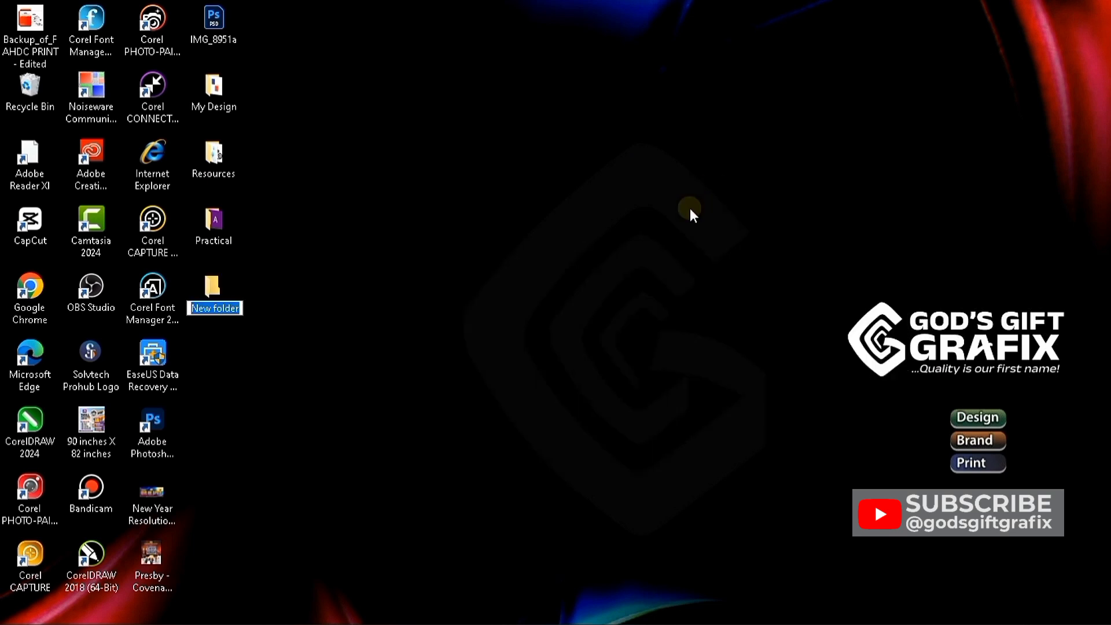
pyautogui.write('Expor')
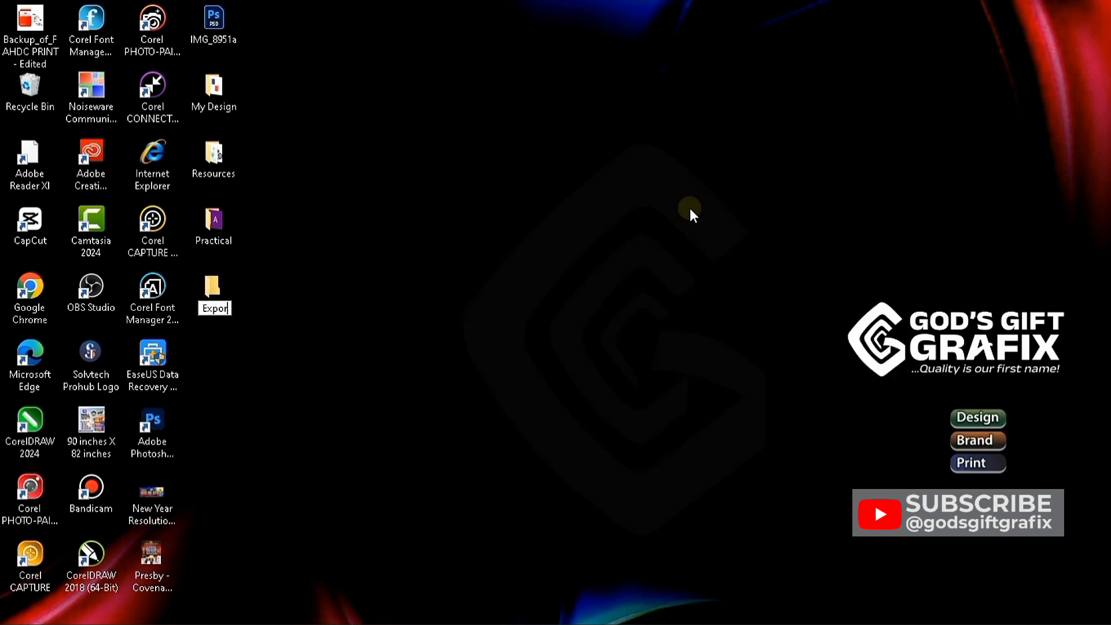
pyautogui.write('ted')
pyautogui.press('Return')
# Open the Exported folder to check its contents, and close it again
pyautogui.click(248, 300)
pyautogui.doubleClick(247, 301)
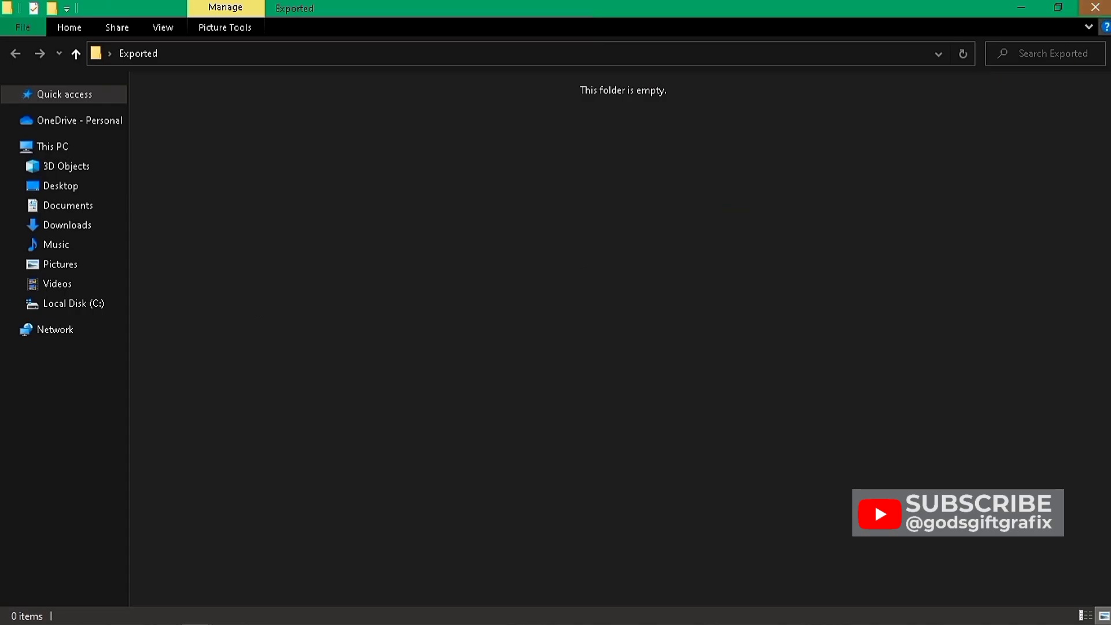
pyautogui.click(1095, 7)
# Switch back to CorelDRAW and run the Converter.Start macro from FileConverter (FileConverter.gms)
pyautogui.click(531, 615)
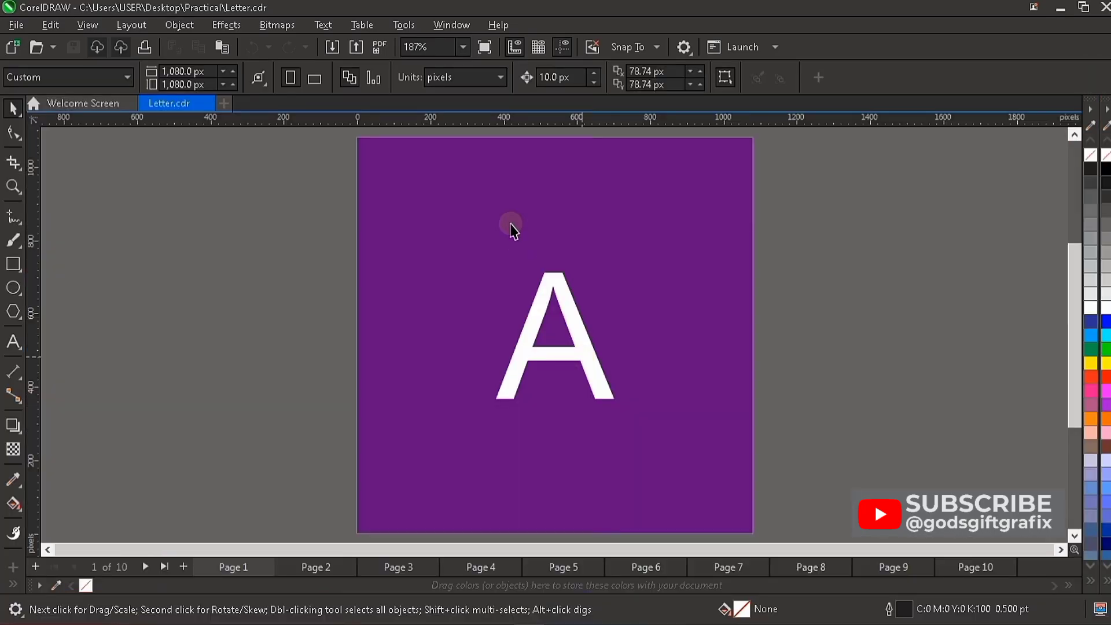
pyautogui.click(408, 26)
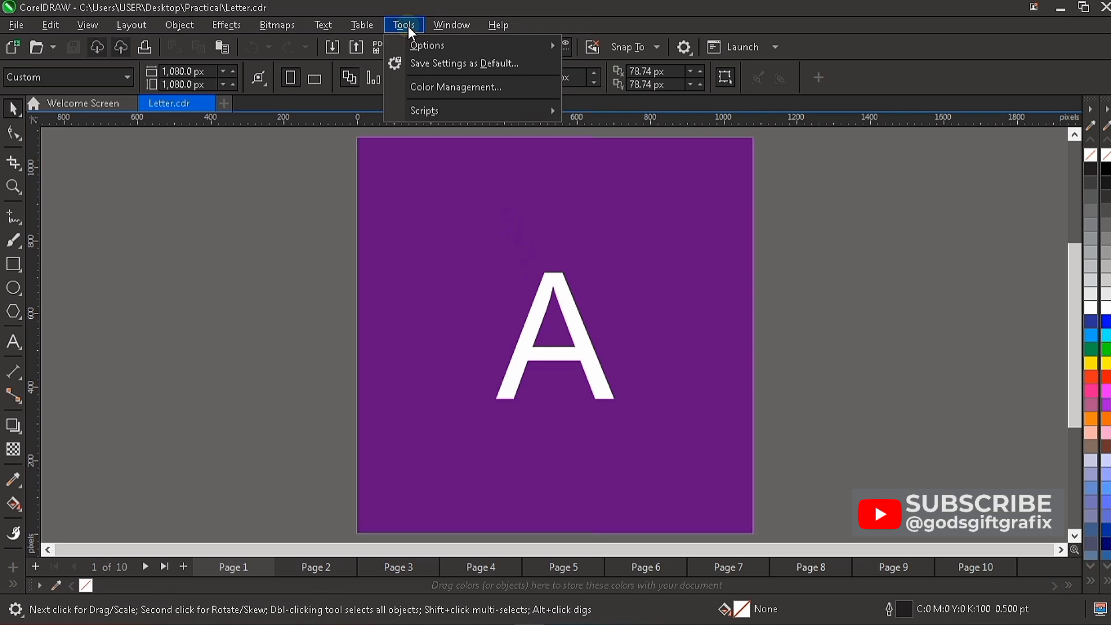
pyautogui.moveTo(430, 116)
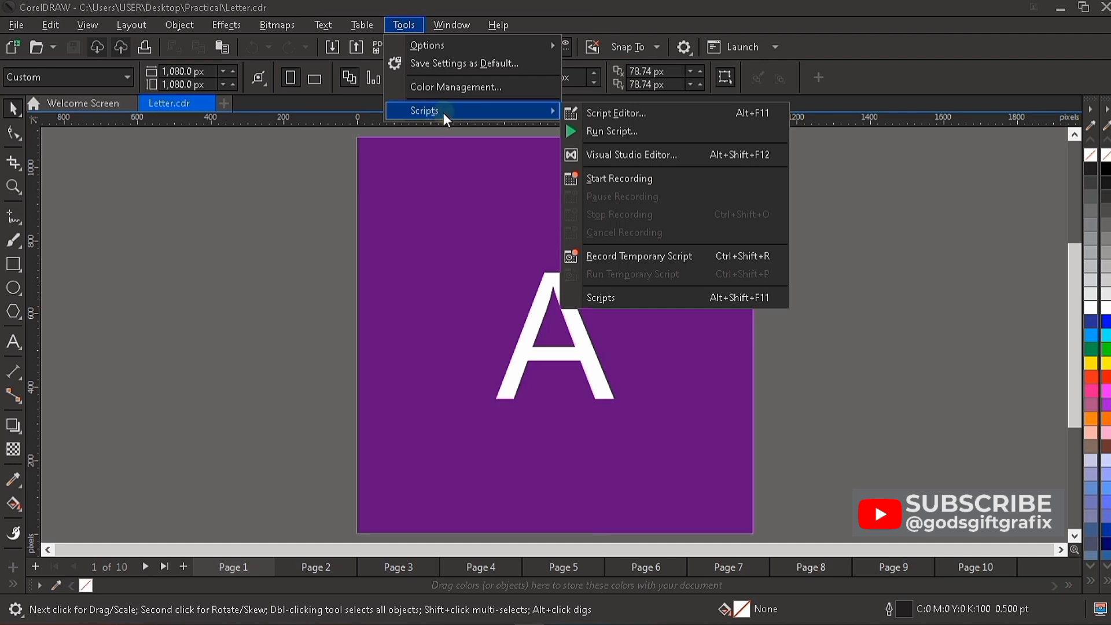
pyautogui.click(602, 133)
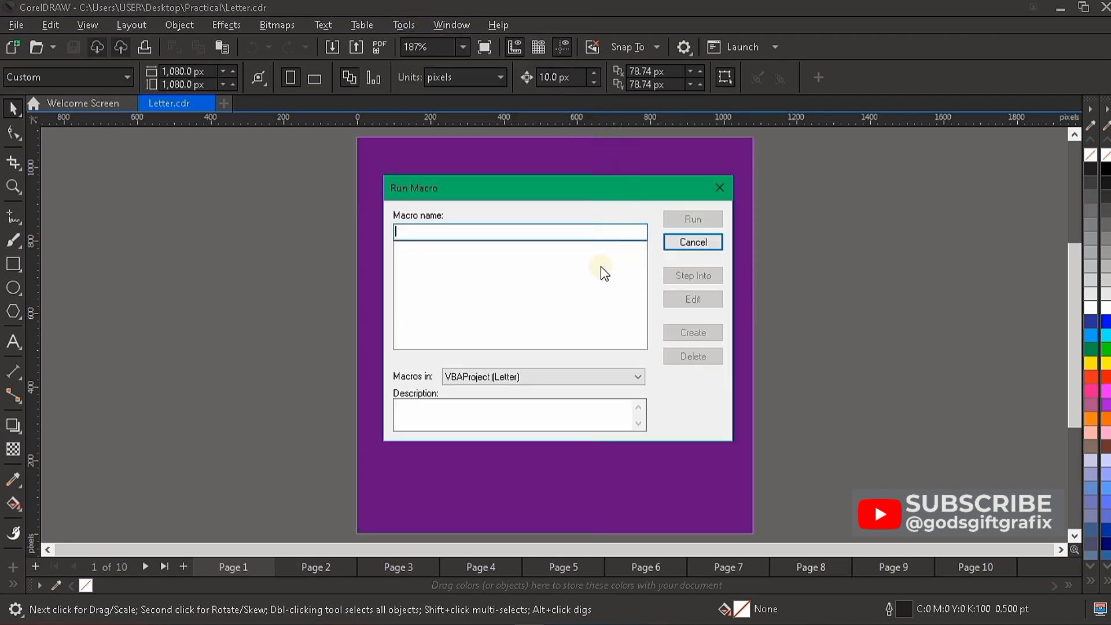
pyautogui.click(565, 376)
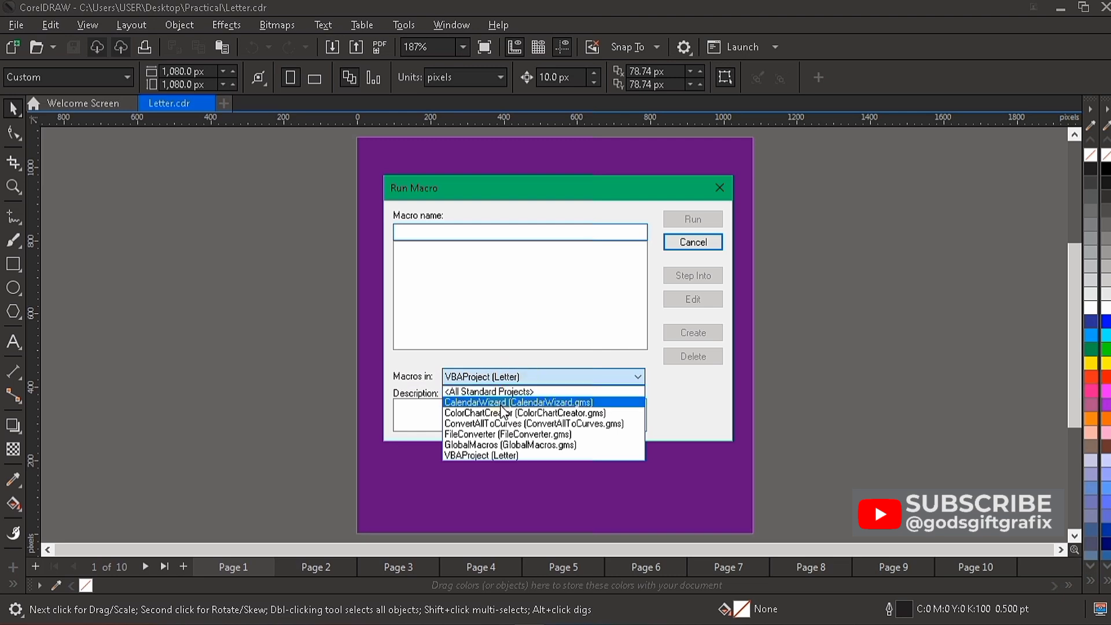
pyautogui.click(501, 435)
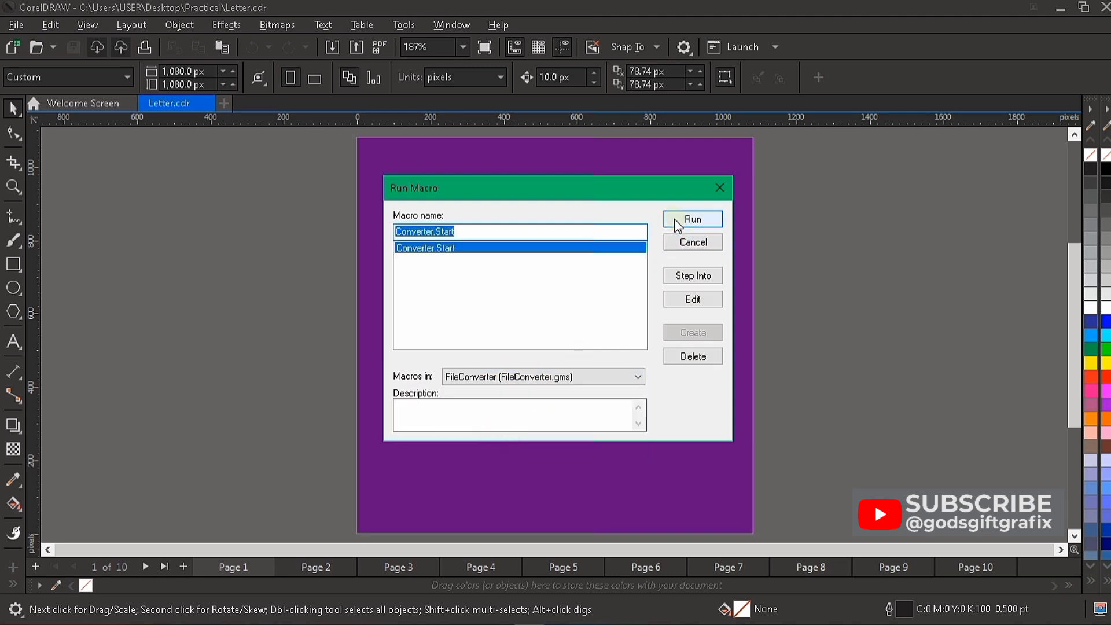
pyautogui.click(685, 220)
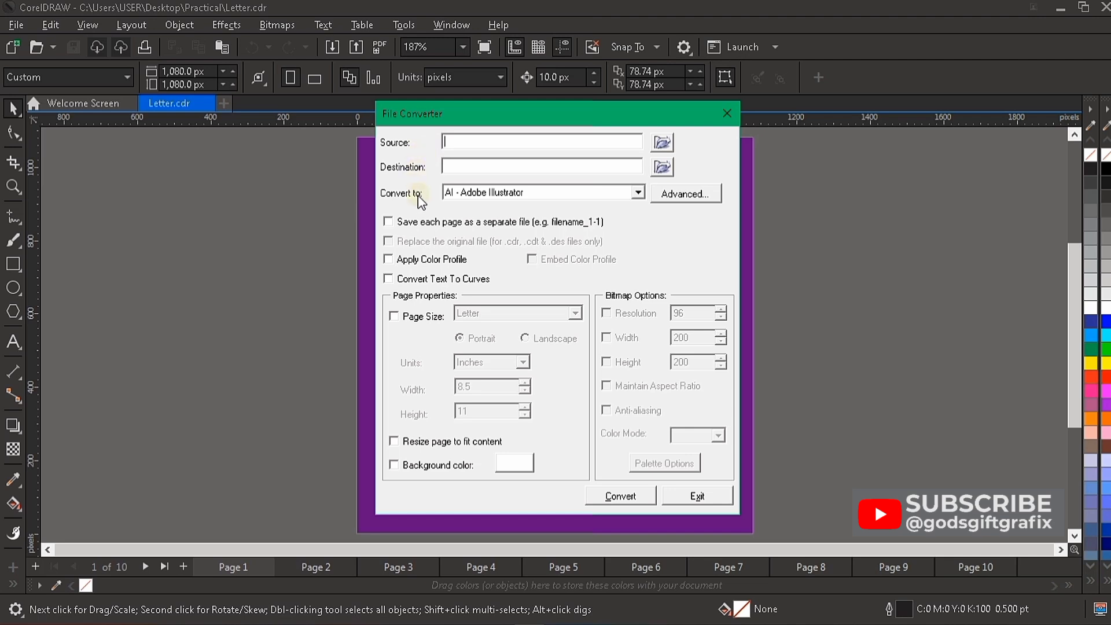
pyautogui.click(638, 192)
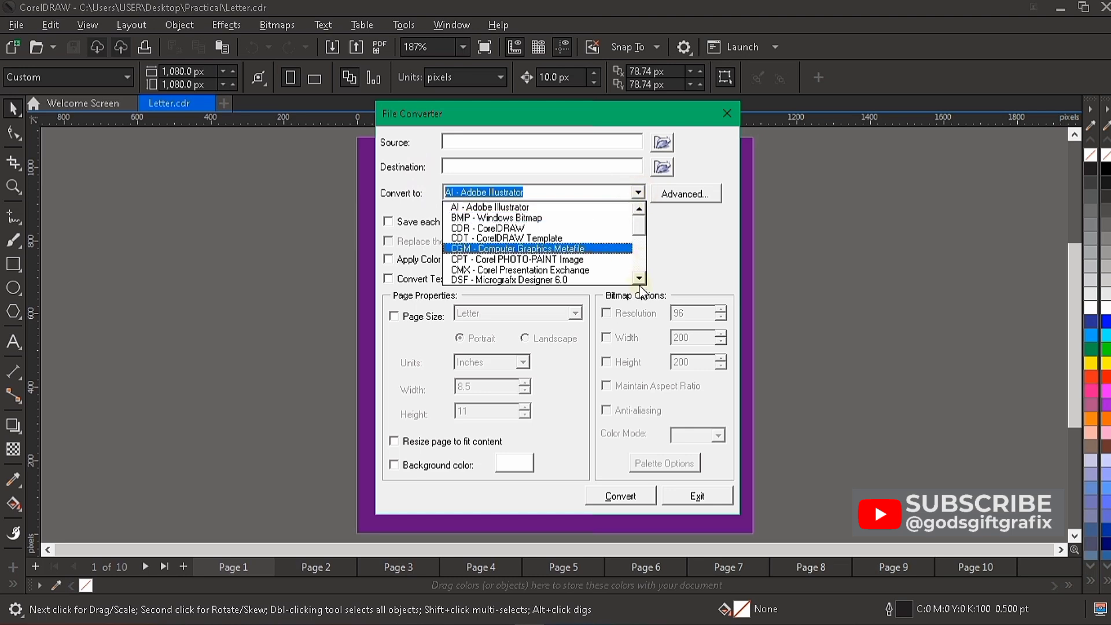
pyautogui.click(639, 279)
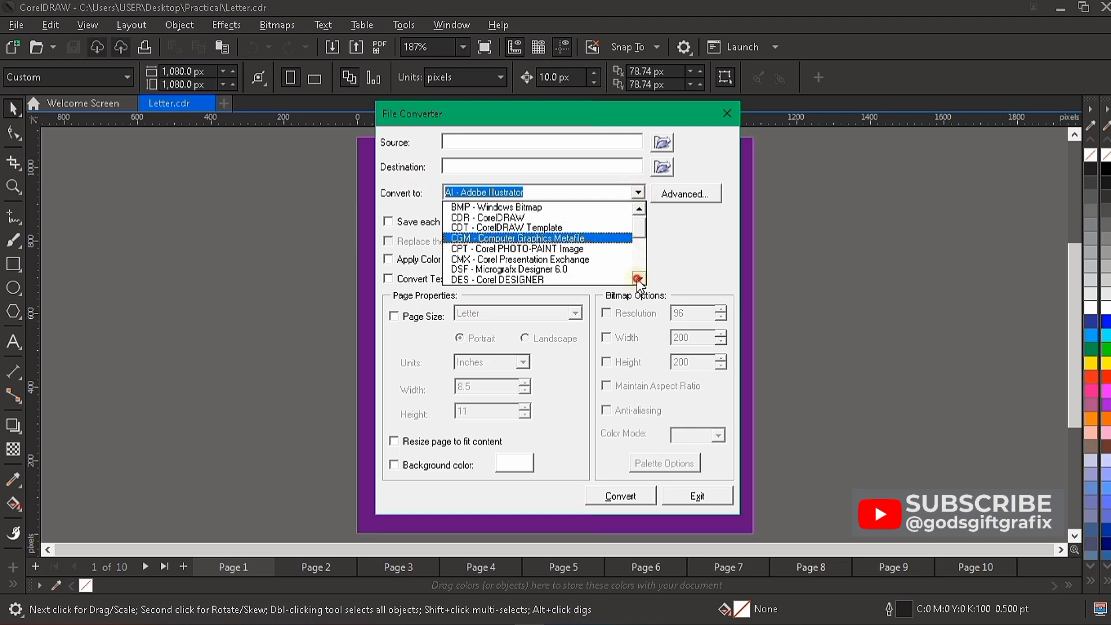
pyautogui.click(639, 209)
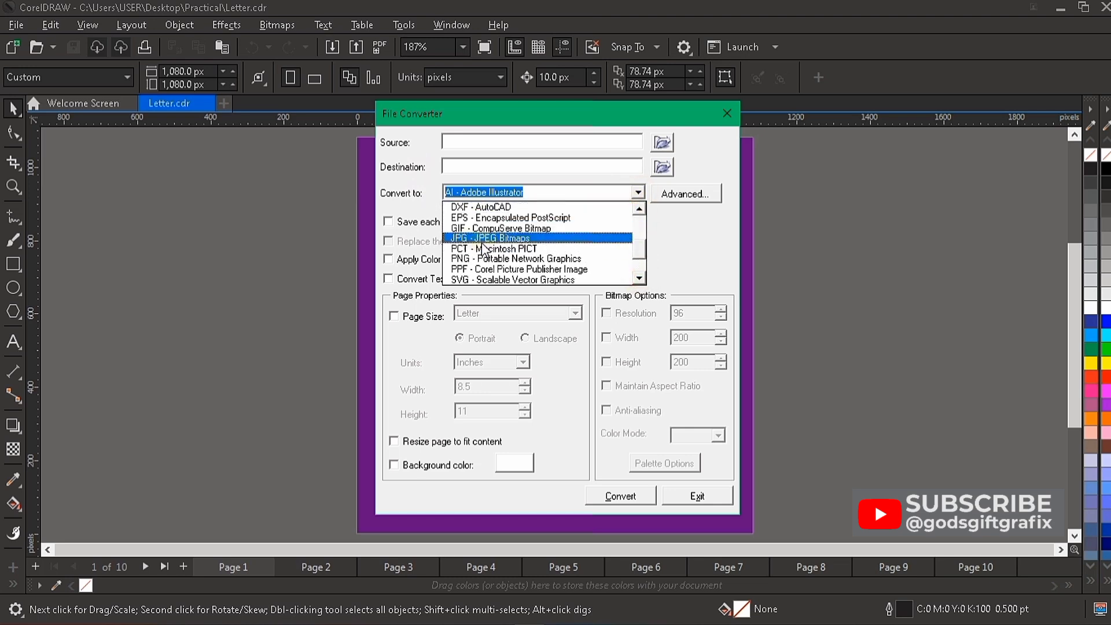
pyautogui.click(671, 231)
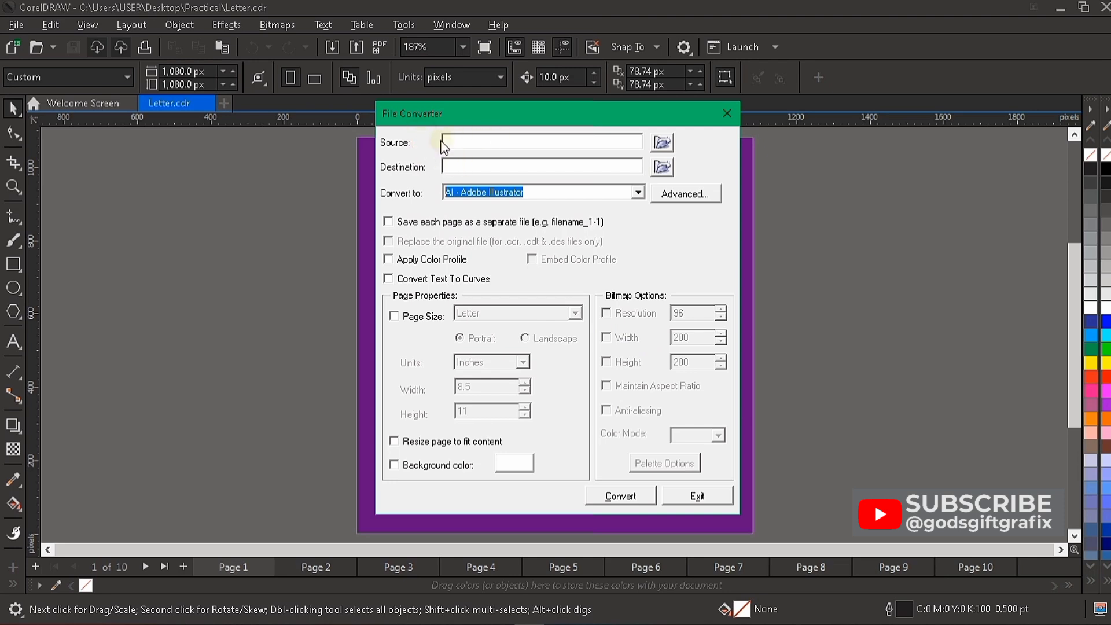
# Set the File Converter's source folder to Practical on the Desktop and dismiss the file search message
pyautogui.click(664, 143)
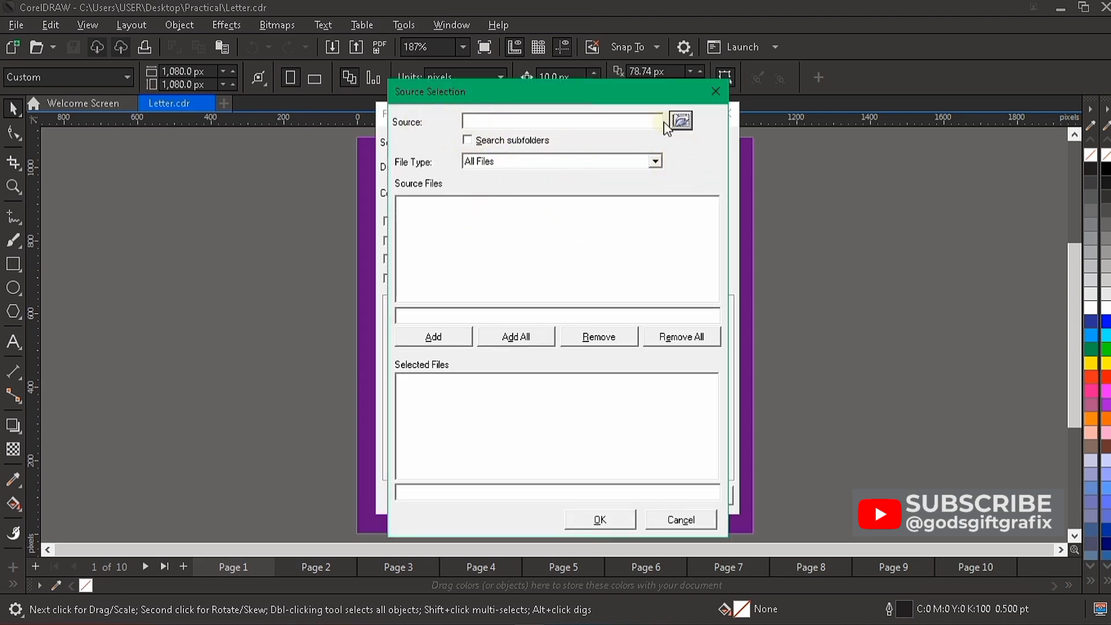
pyautogui.click(686, 123)
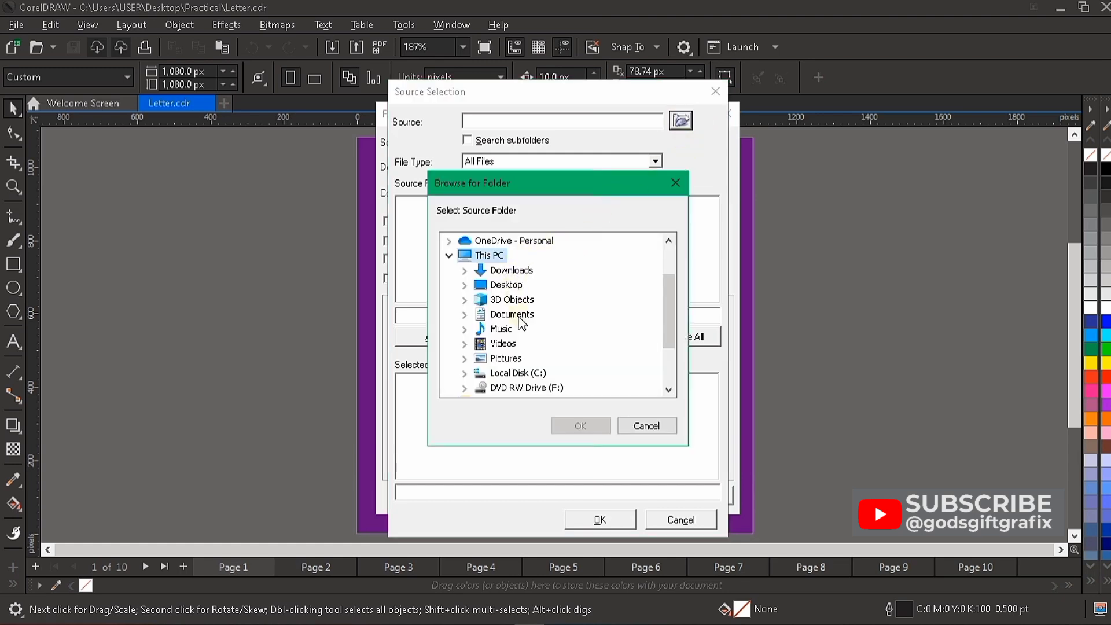
pyautogui.click(464, 284)
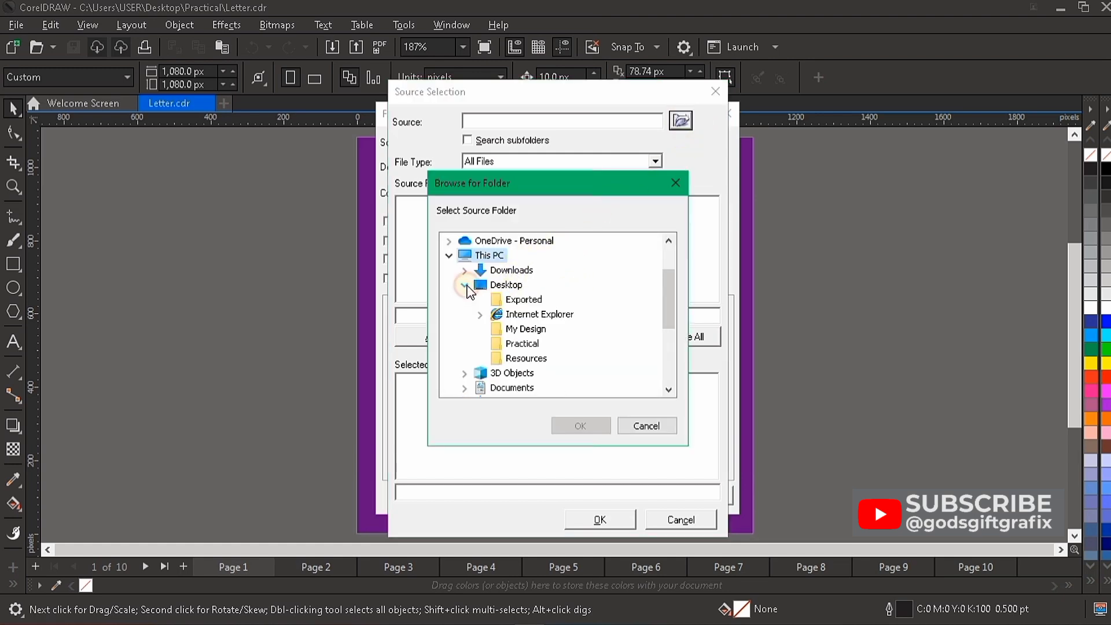
pyautogui.click(523, 345)
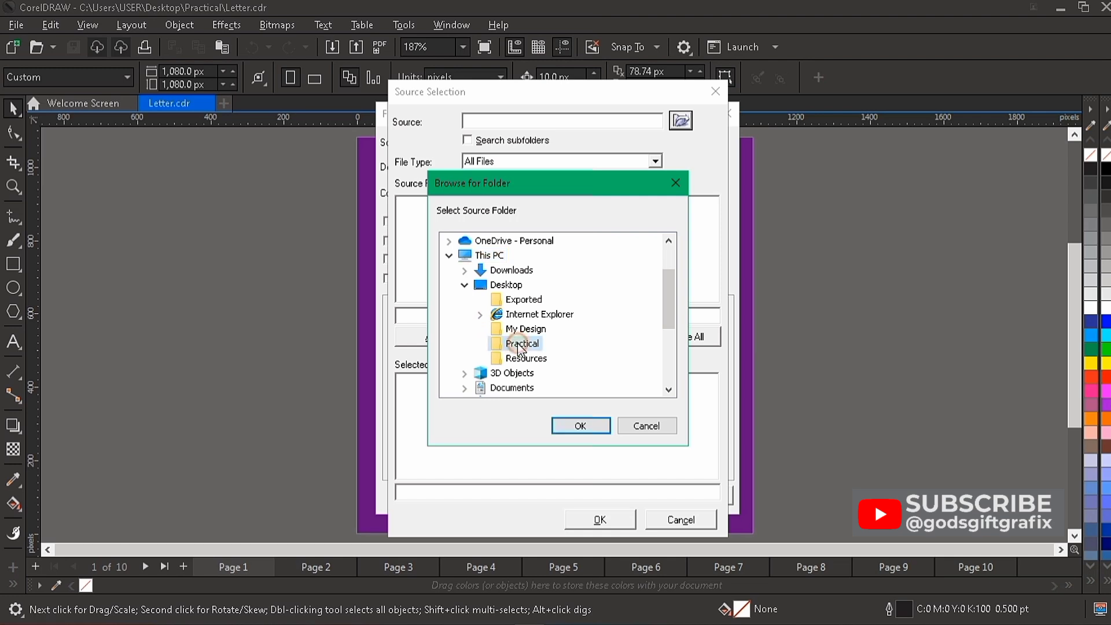
pyautogui.click(580, 426)
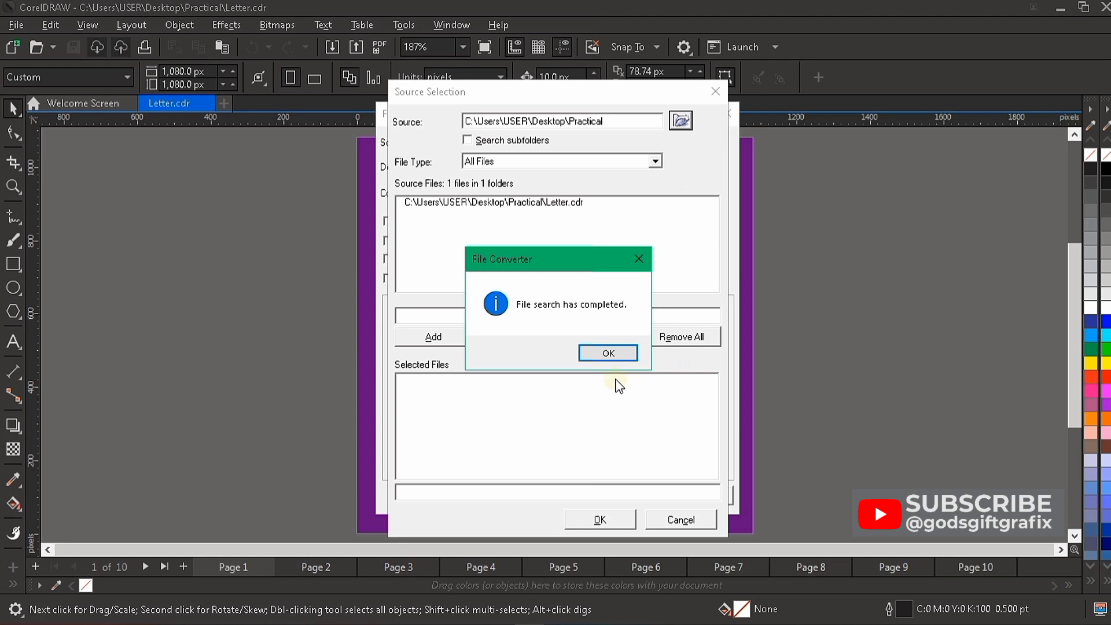
pyautogui.click(614, 352)
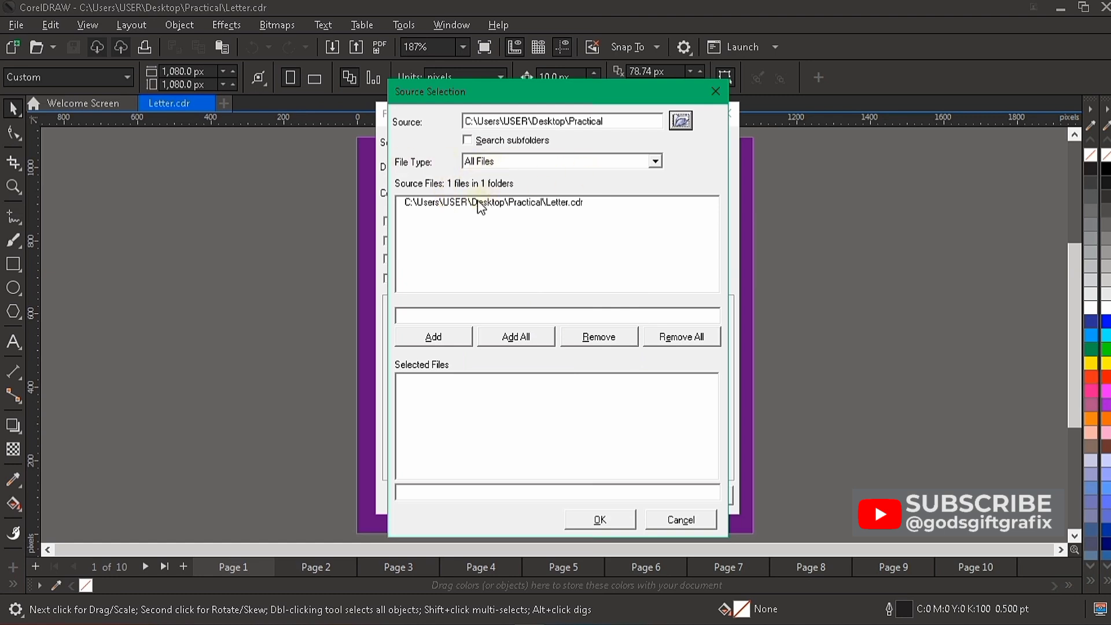
# Add Letter.cdr to the selected files and accept the source selection
pyautogui.click(523, 207)
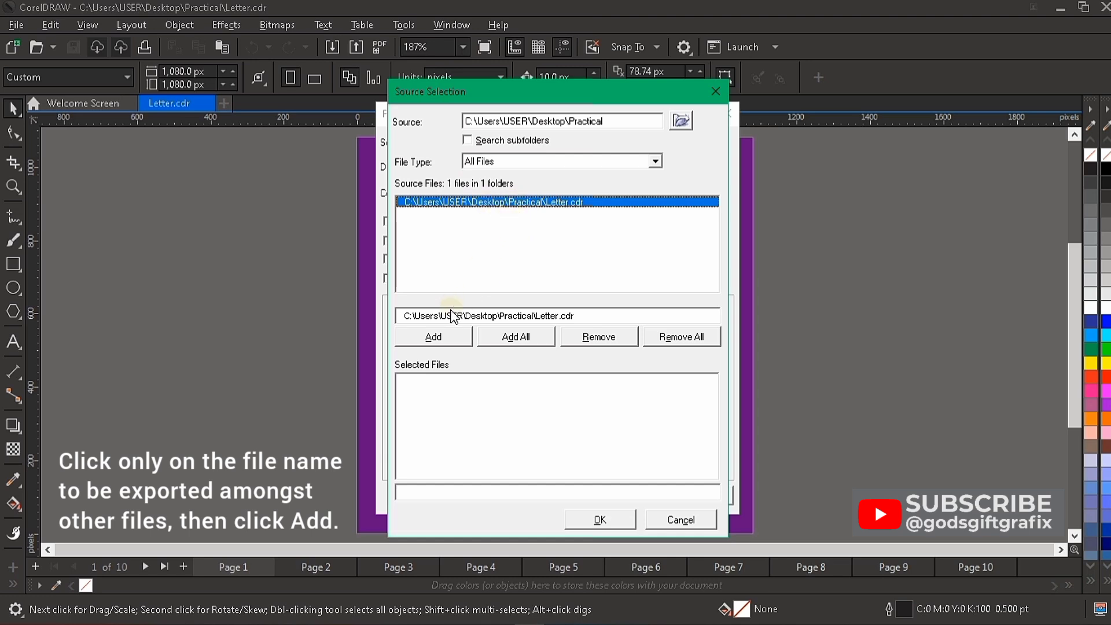
pyautogui.click(462, 340)
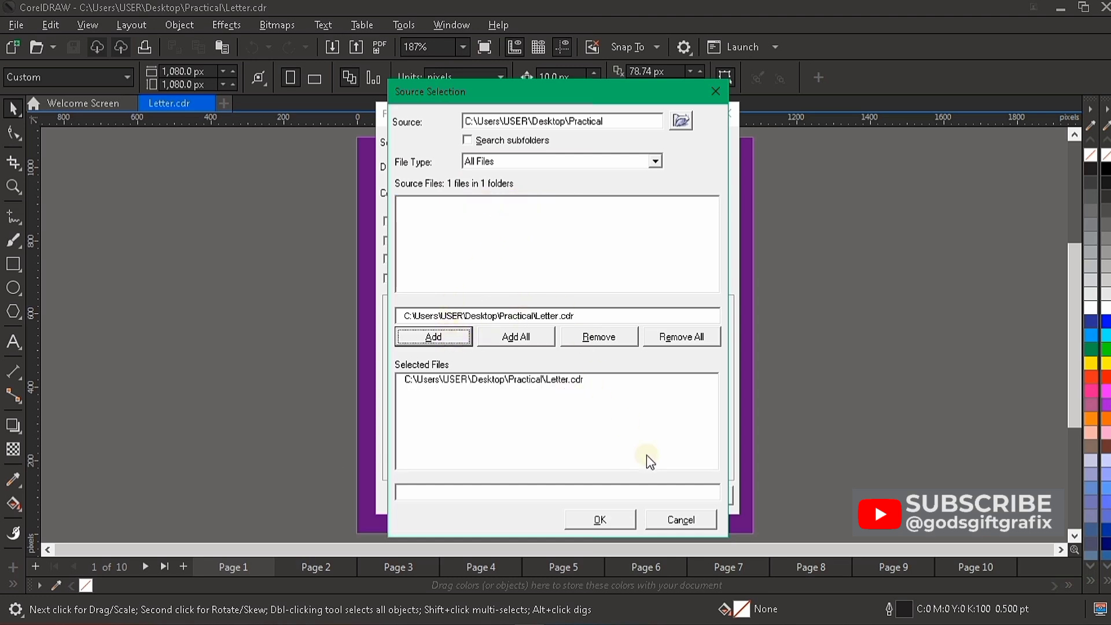
pyautogui.click(615, 518)
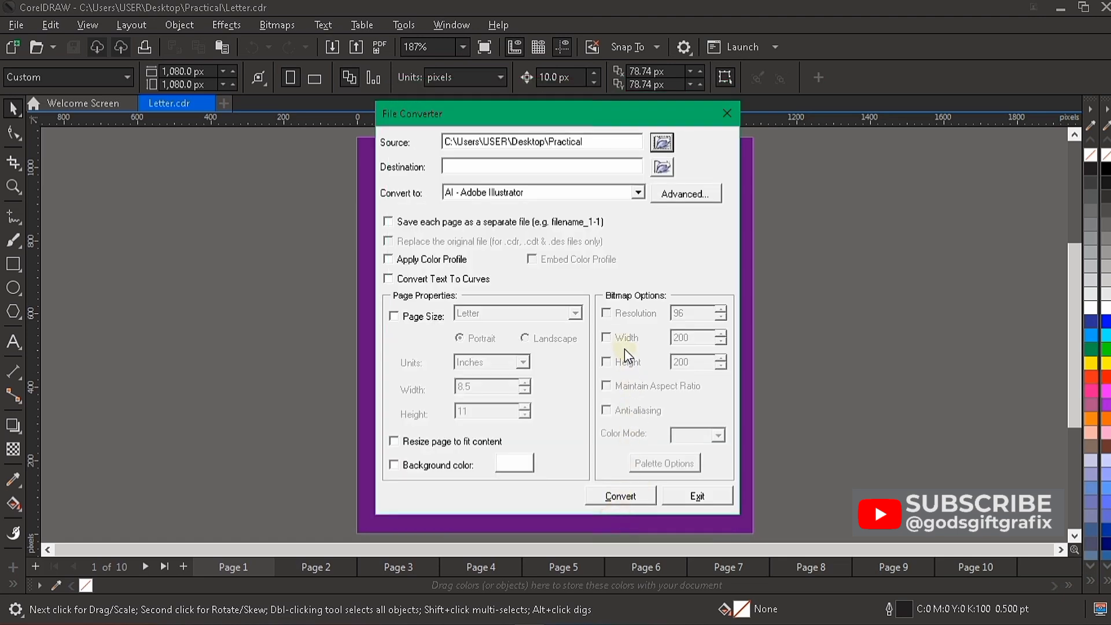
# Set the conversion's destination to the Exported folder on the Desktop
pyautogui.click(663, 168)
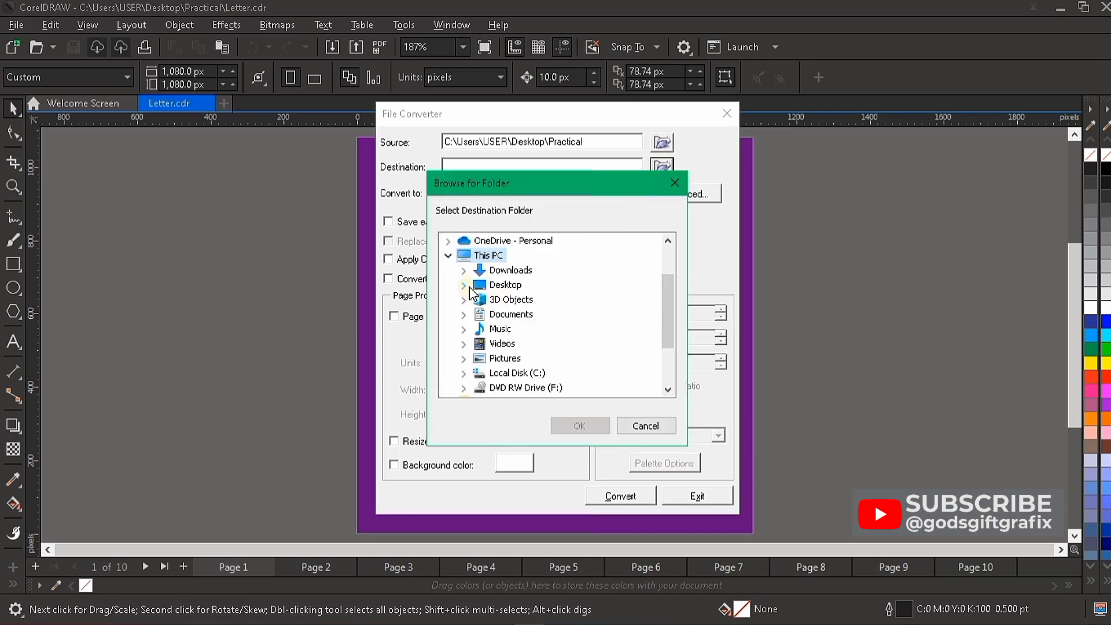
pyautogui.click(465, 285)
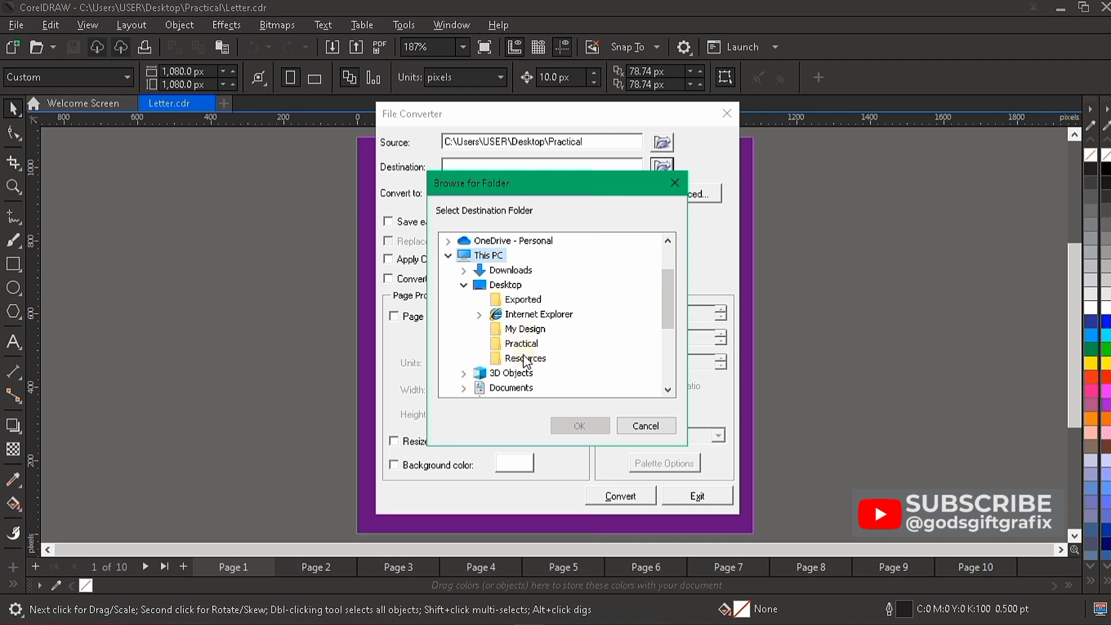
pyautogui.click(524, 300)
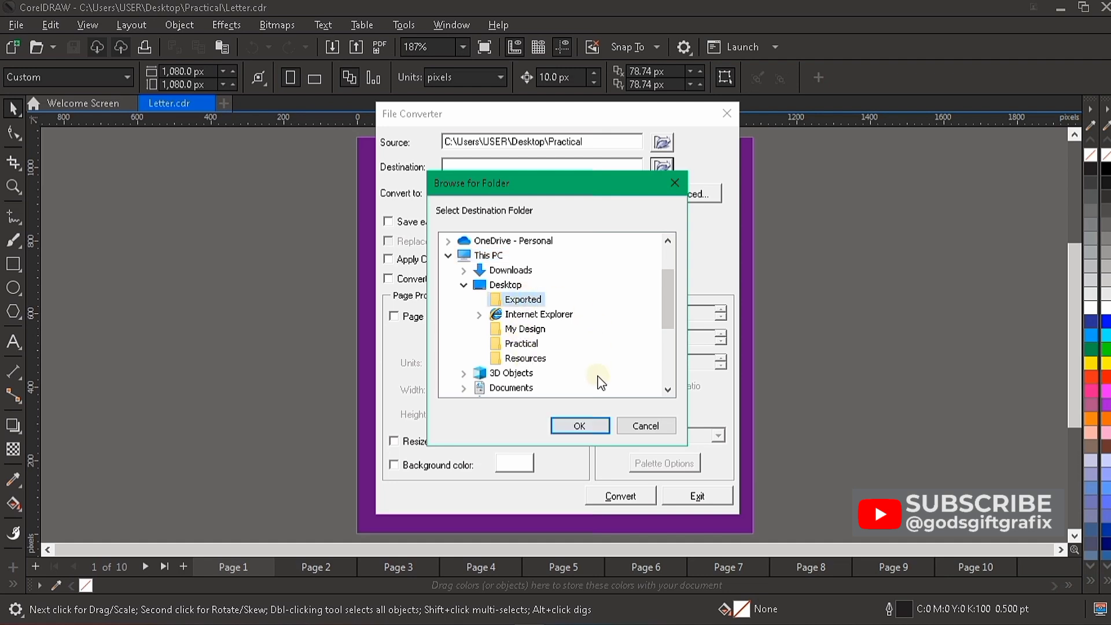
pyautogui.click(590, 426)
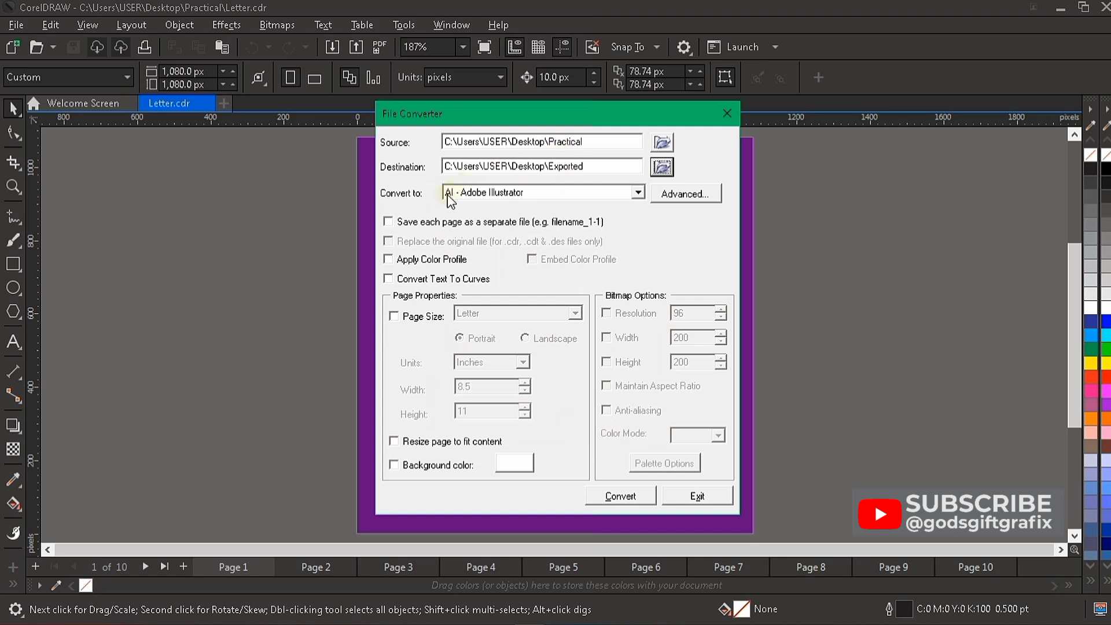
# Set the output format to JPG - JPEG Bitmaps and have each page saved as a separate file
pyautogui.click(638, 192)
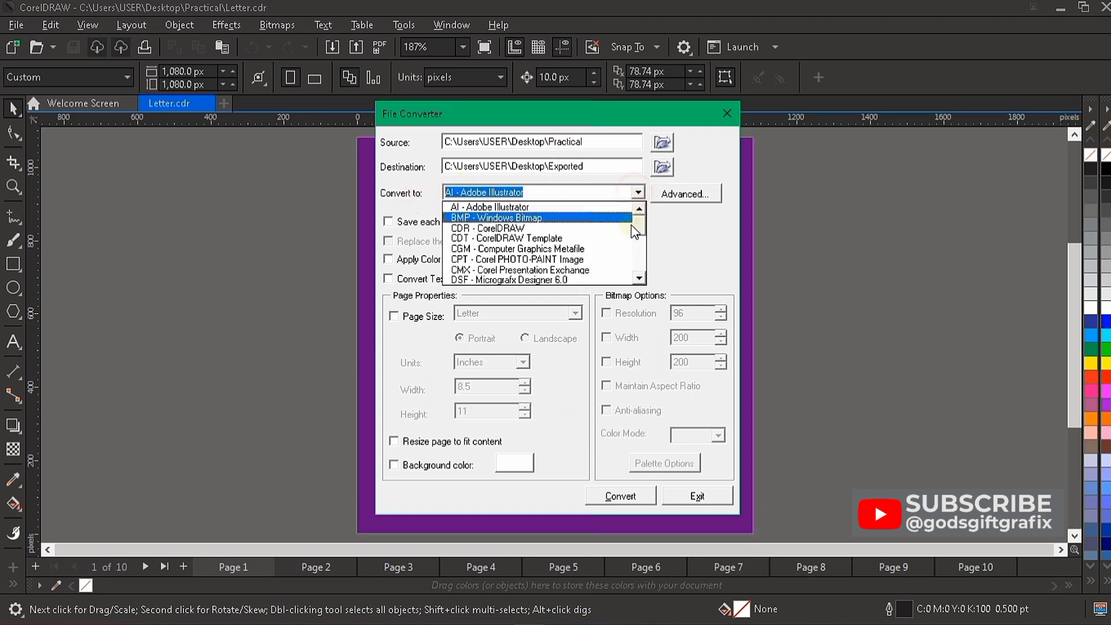
pyautogui.click(640, 279)
pyautogui.click(640, 279)
pyautogui.click(641, 279)
pyautogui.click(640, 279)
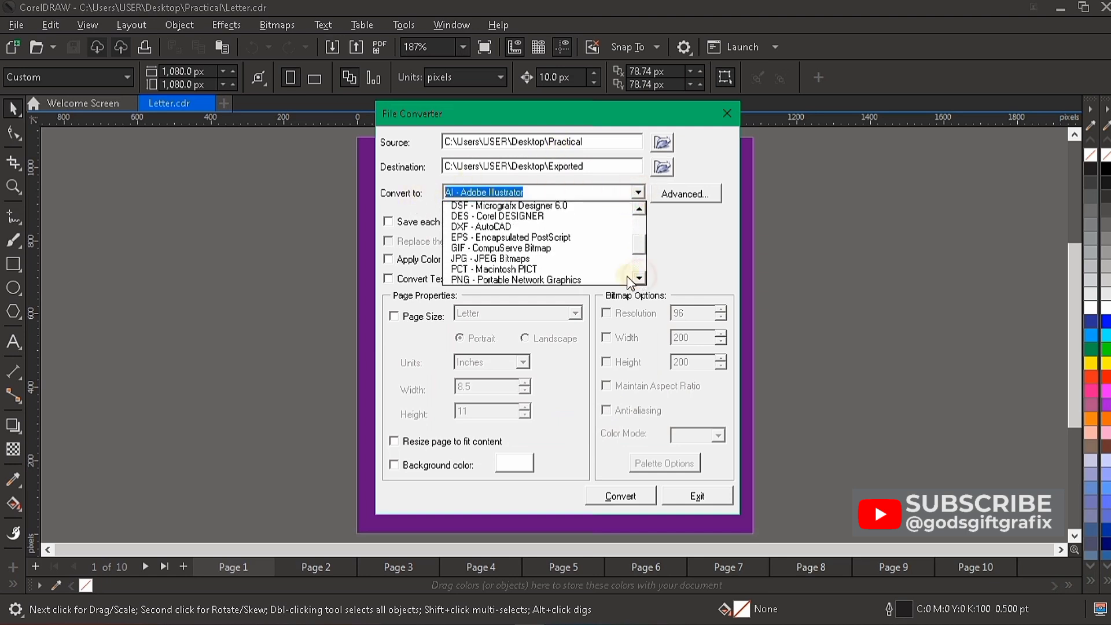
pyautogui.click(533, 259)
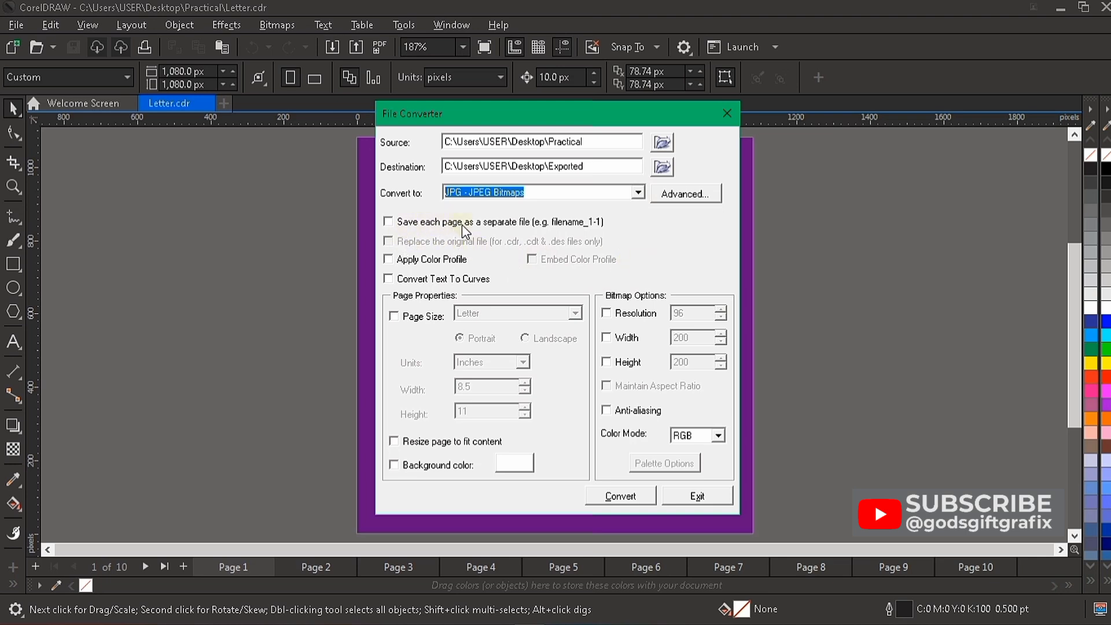
pyautogui.click(389, 222)
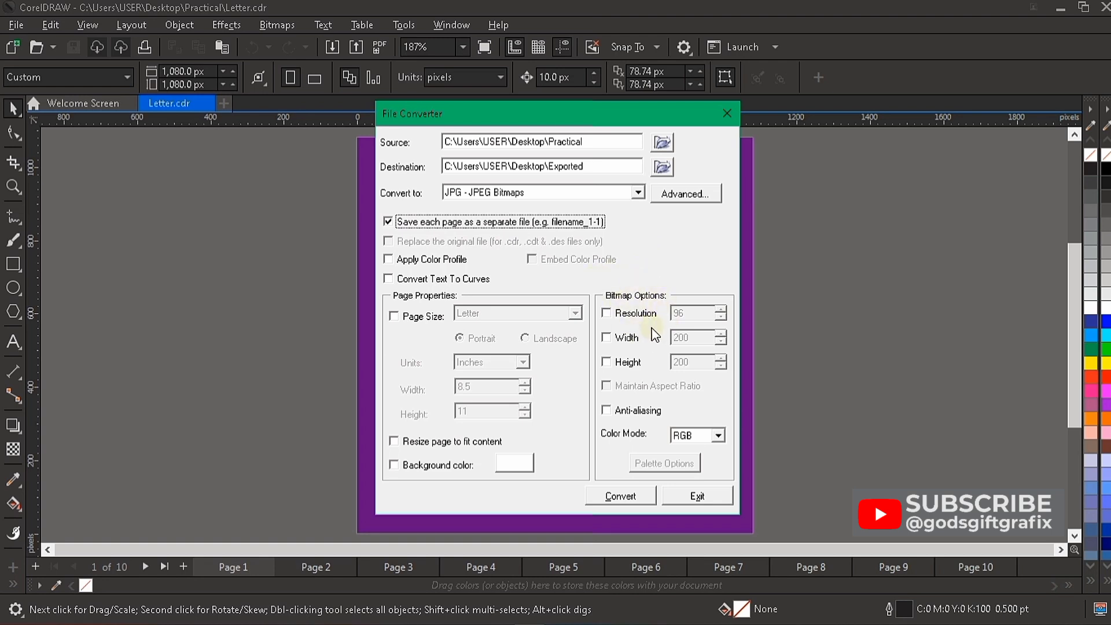
# Enable the custom bitmap resolution and set it to 300
pyautogui.click(607, 313)
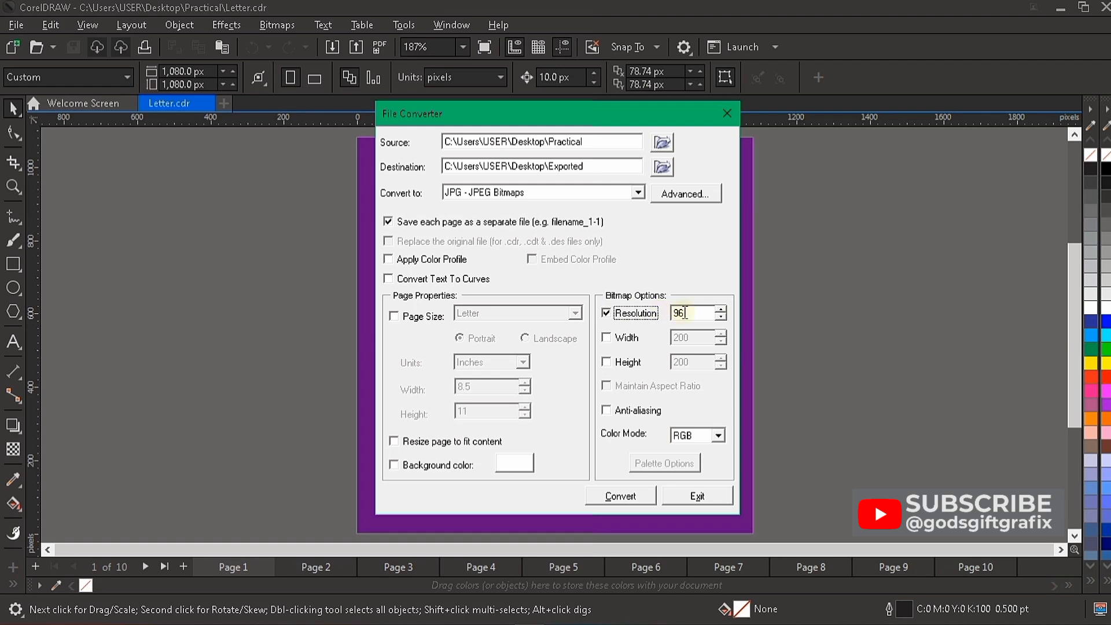
pyautogui.click(721, 310)
pyautogui.click(721, 310)
pyautogui.click(721, 310)
pyautogui.click(721, 309)
pyautogui.click(721, 310)
pyautogui.moveTo(697, 314); pyautogui.dragTo(655, 319)
pyautogui.write('300')
pyautogui.click(606, 314)
# Run the file conversion, acknowledge its completion and close the File Converter
pyautogui.click(618, 501)
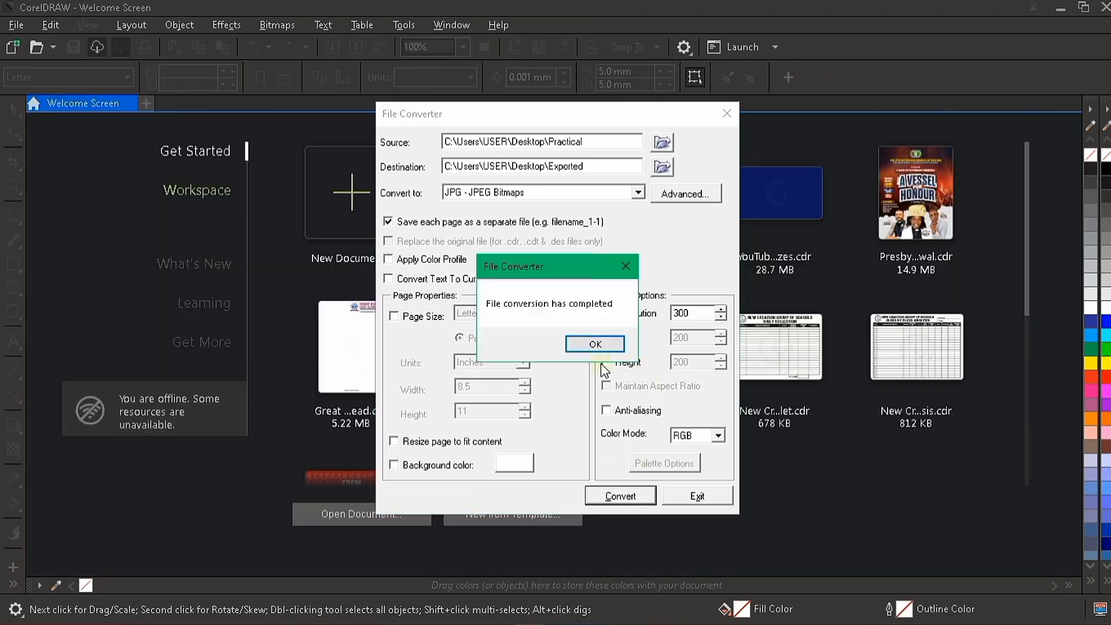
pyautogui.click(598, 348)
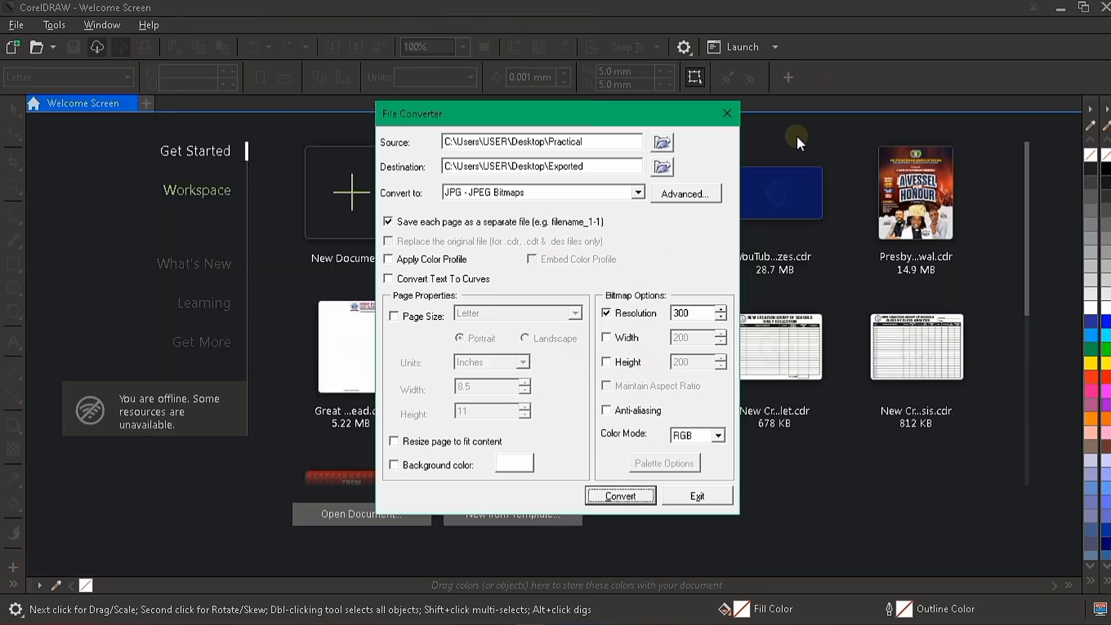
pyautogui.click(727, 113)
# Minimize CorelDRAW and open the Exported folder on the desktop to check the converted files
pyautogui.click(1061, 8)
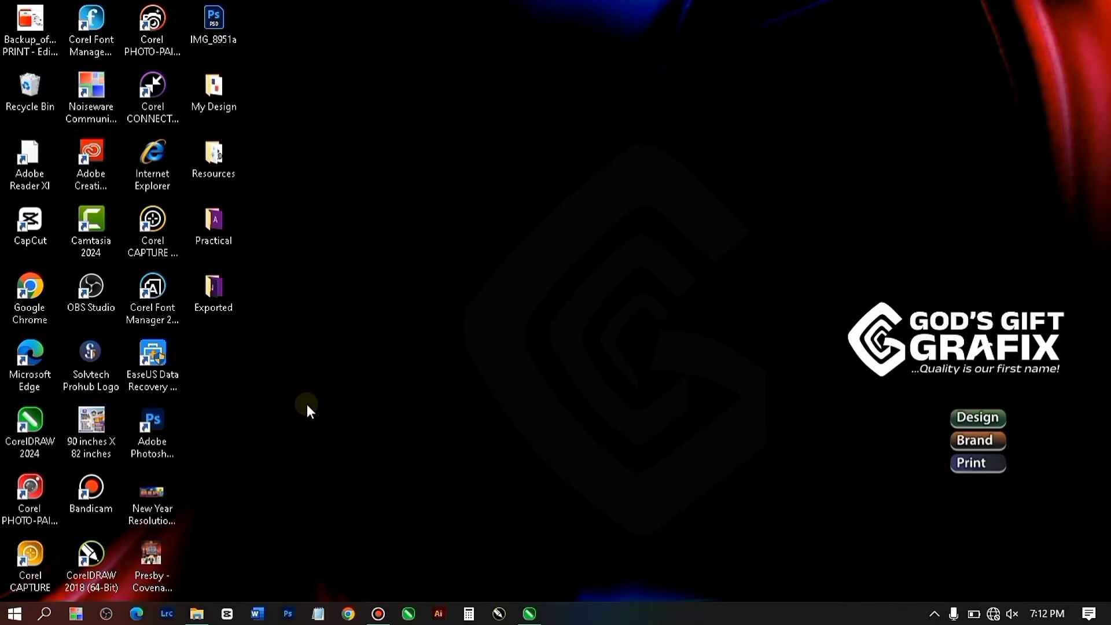
pyautogui.doubleClick(217, 295)
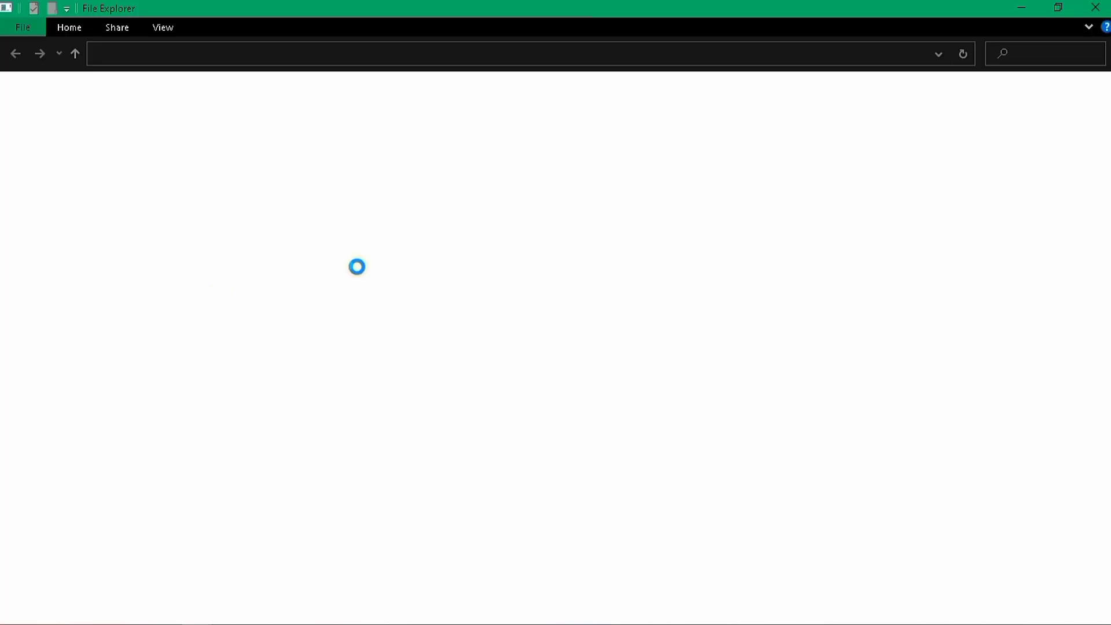